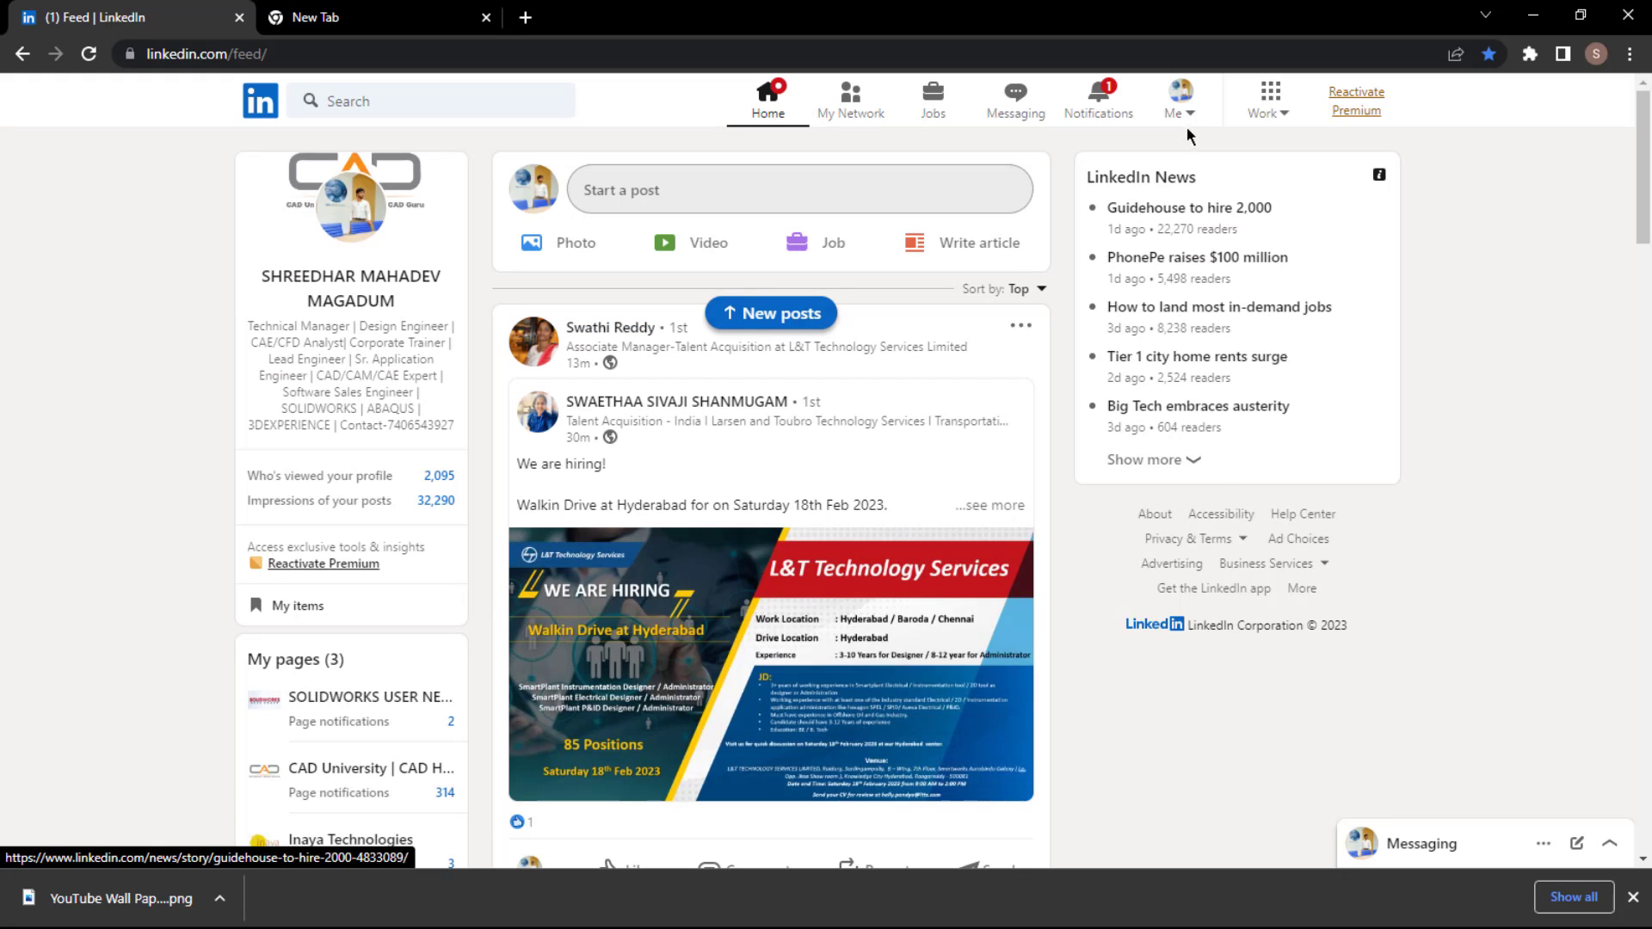
Open the LinkedIn Me menu showing the profile and the managed company pages
click(1177, 98)
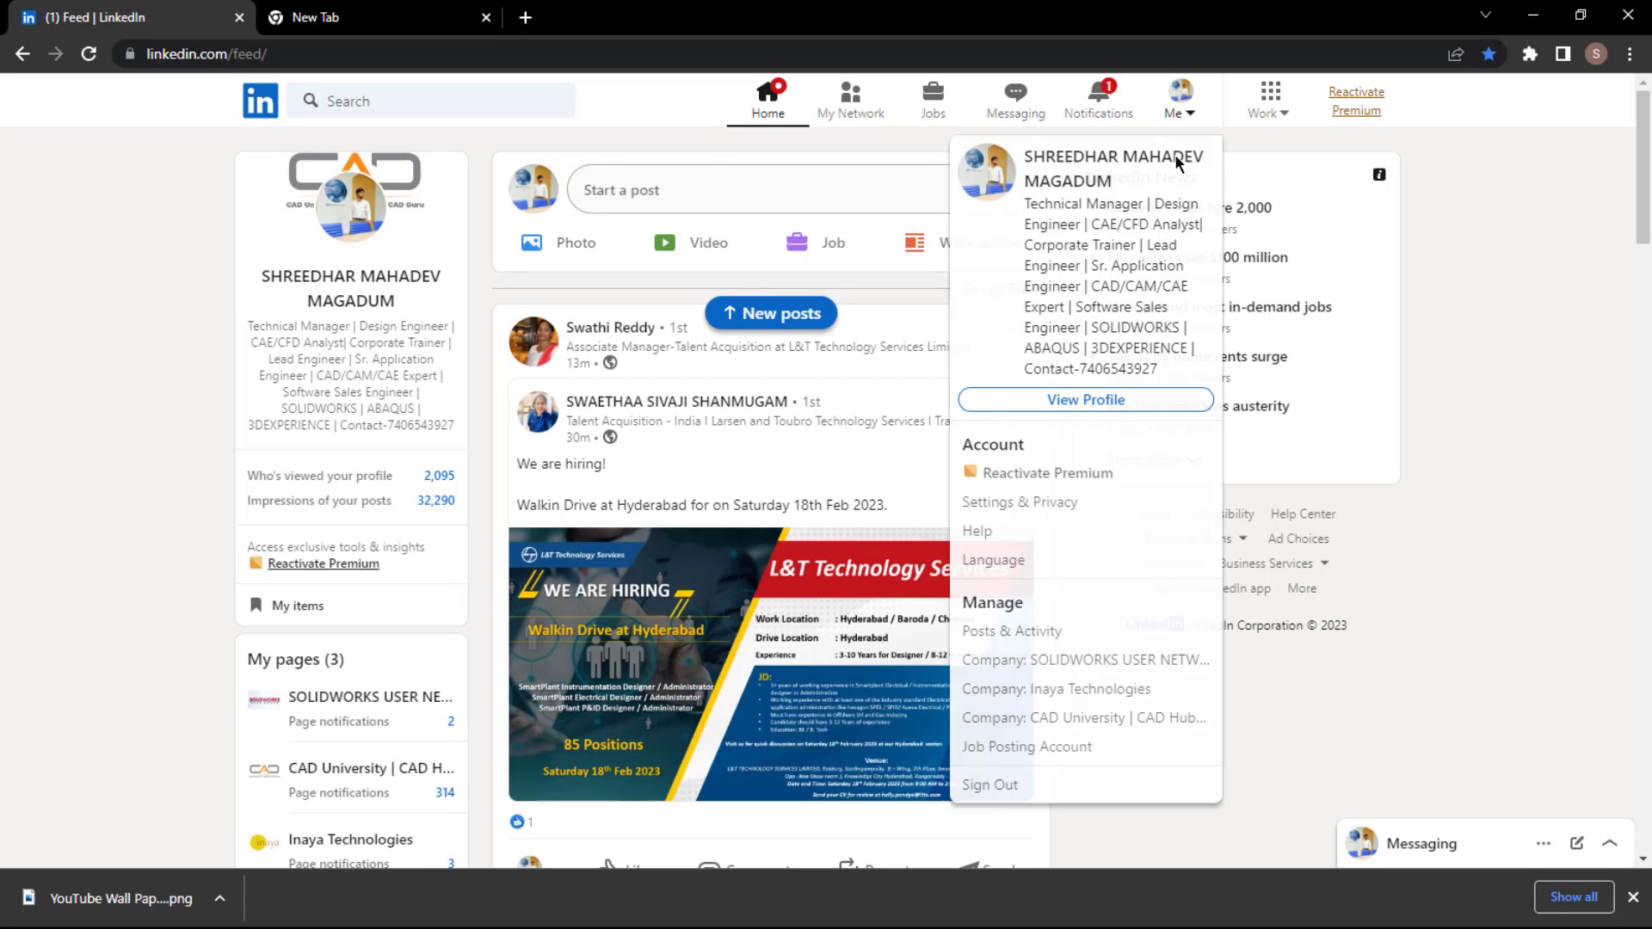
Switch to the Inaya Technologies company page as admin and dismiss the downloads bar
click(1059, 686)
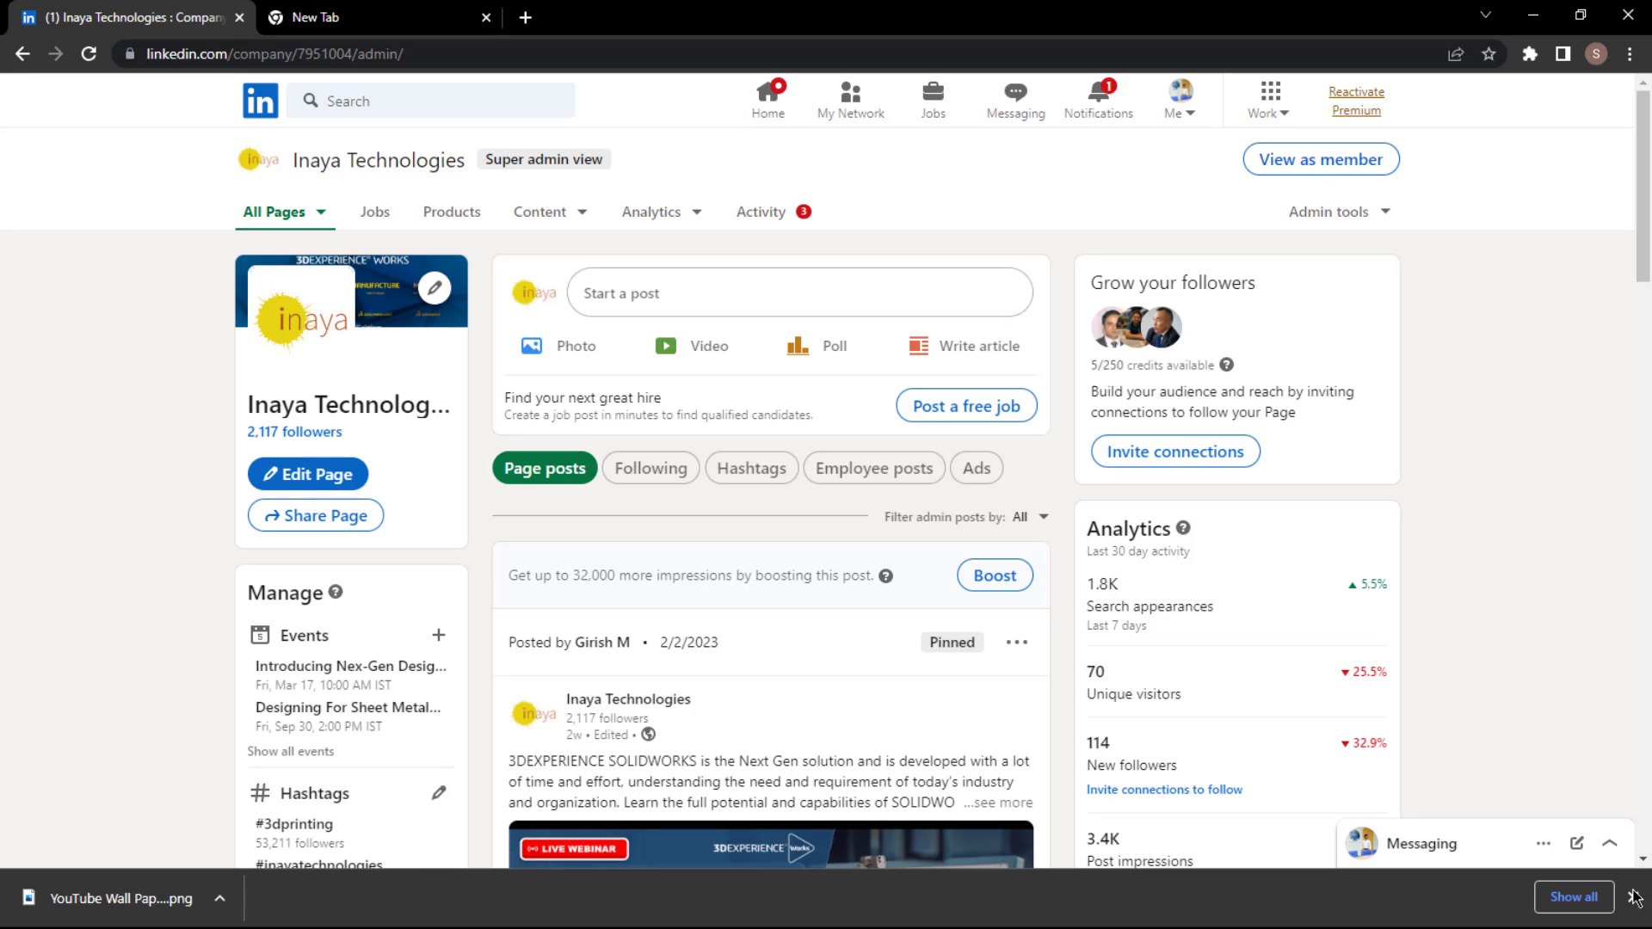
click(1633, 898)
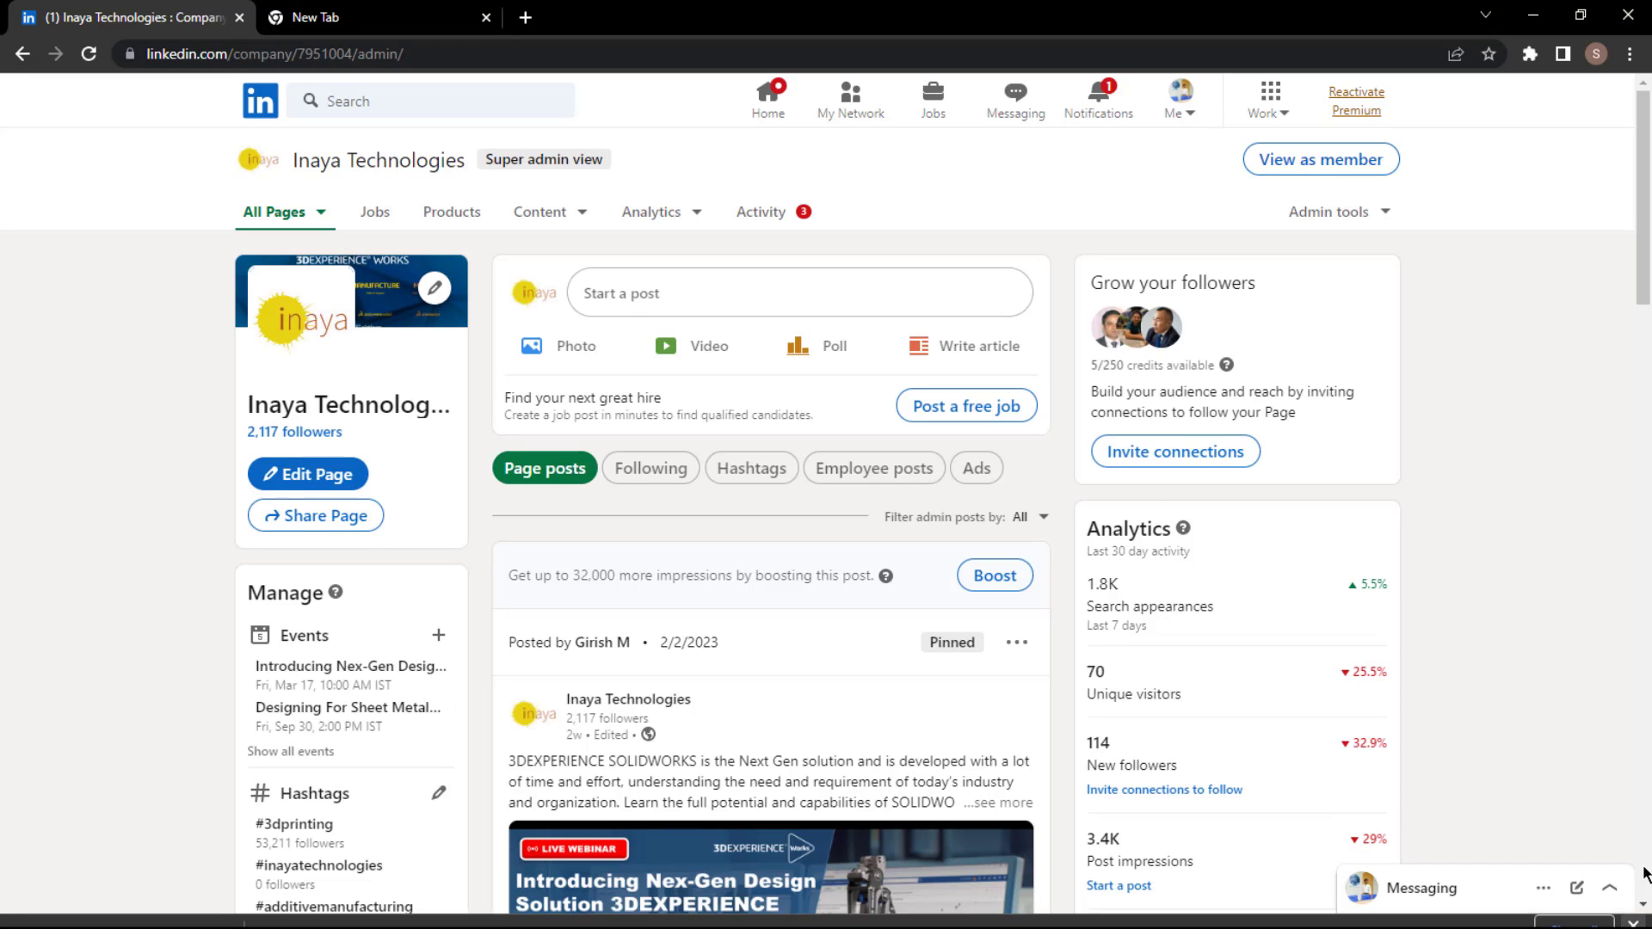
scroll(850, 502, down, 2)
scroll(759, 571, down, 2)
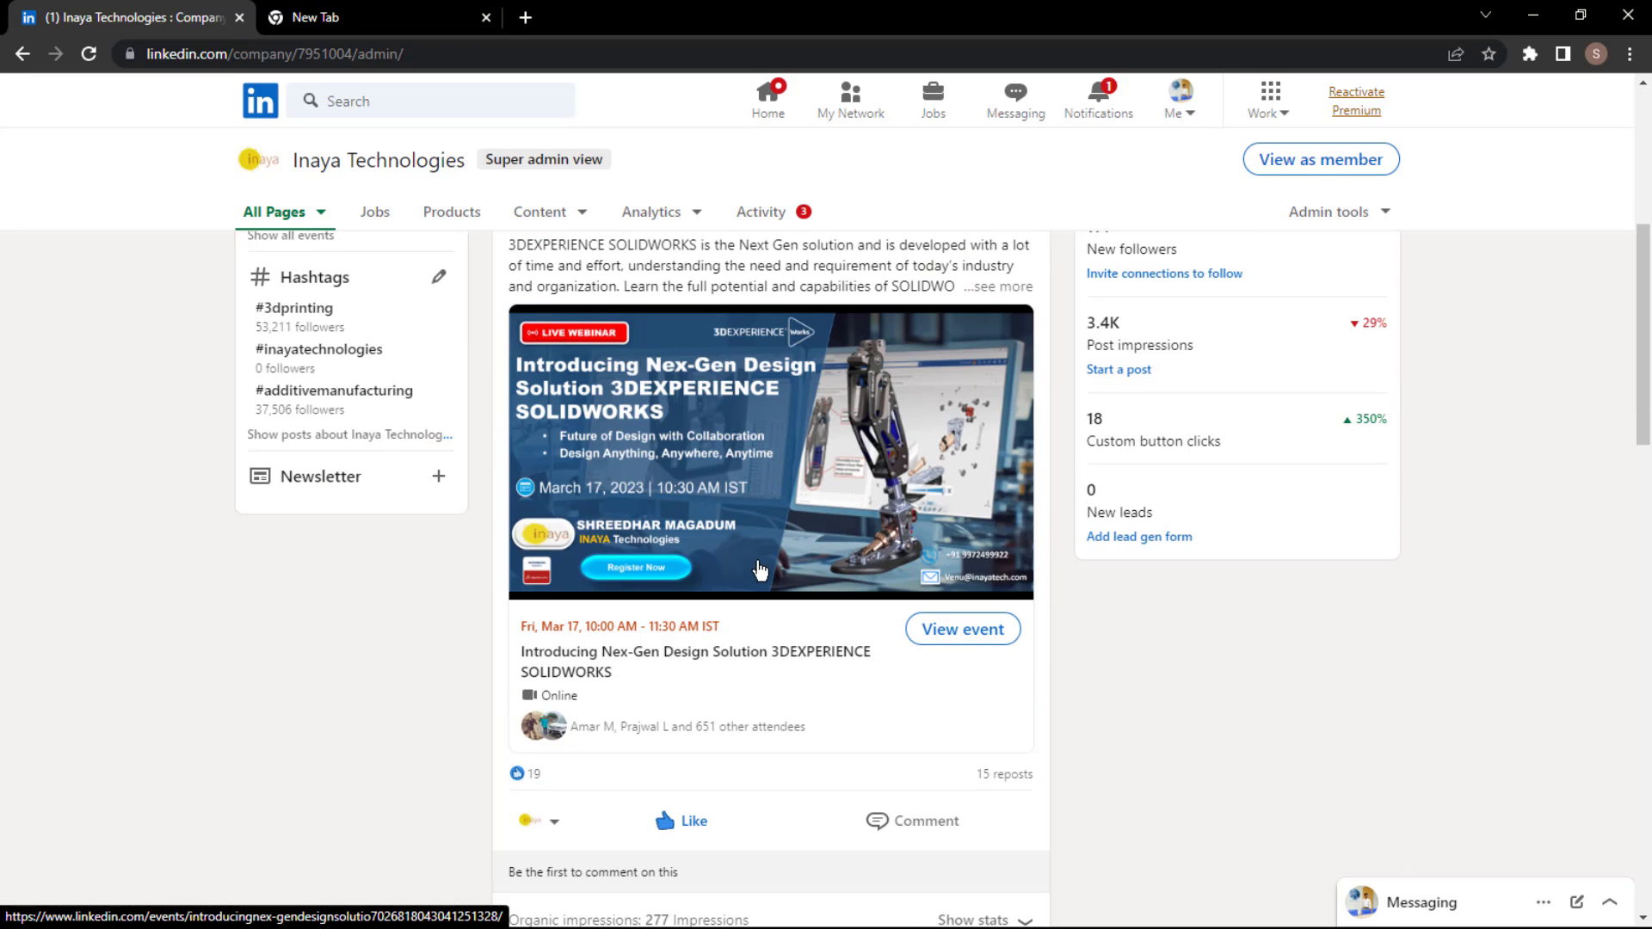
scroll(759, 571, down, 2)
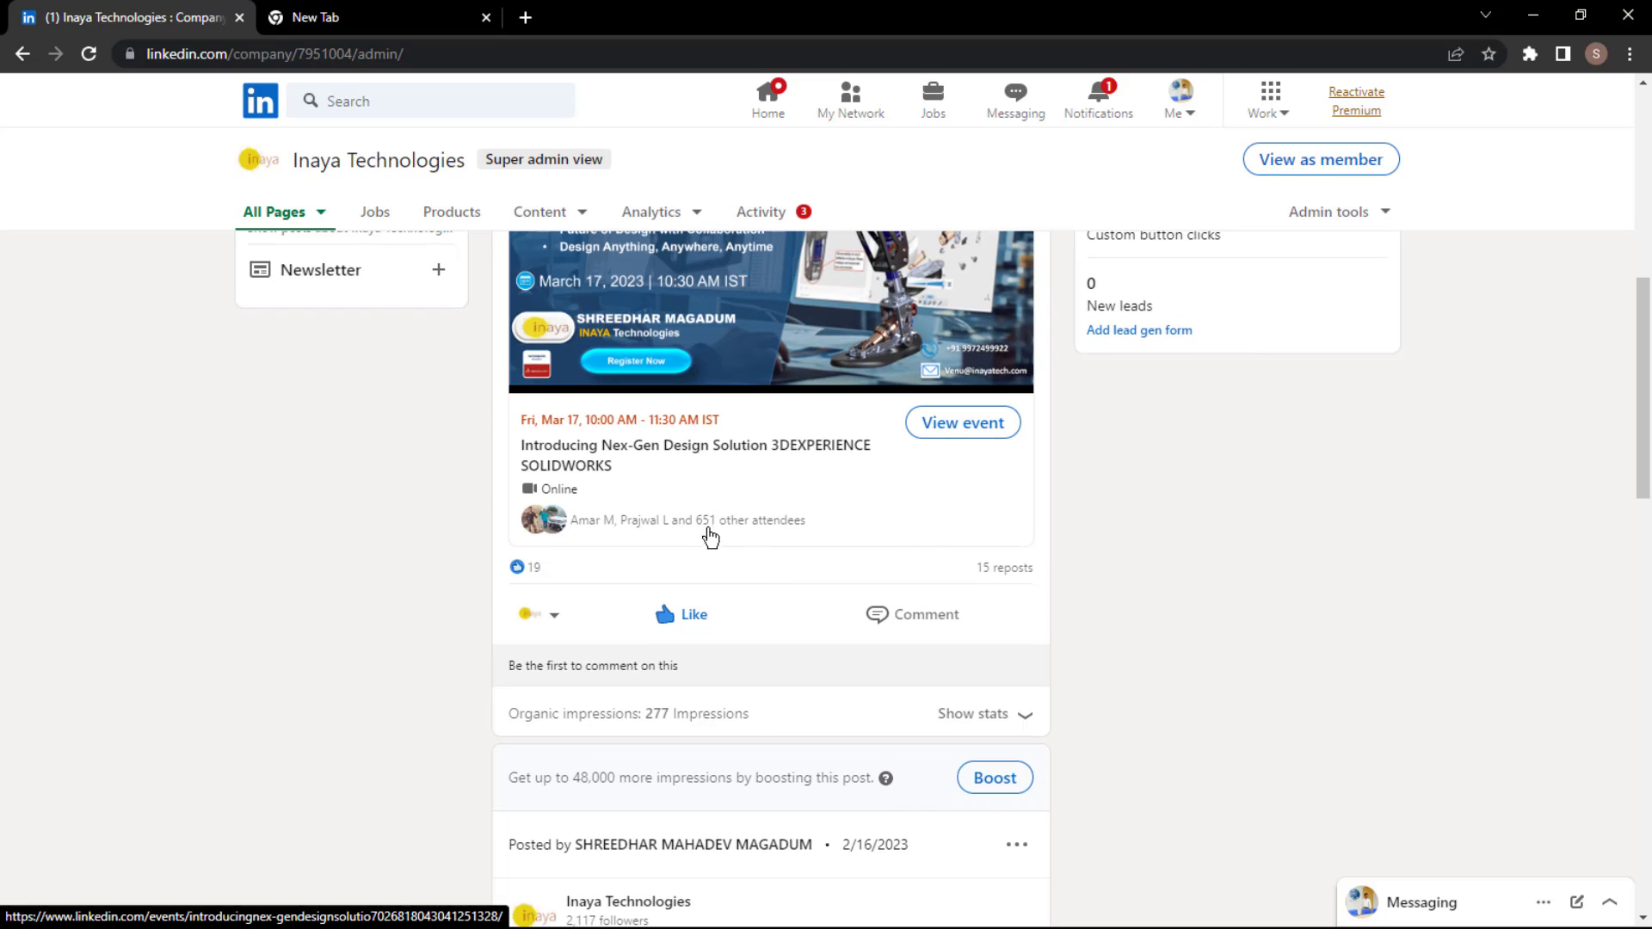
Copy the link of the Nex-Gen Design Solution 3DEXPERIENCE SOLIDWORKS event
click(962, 422)
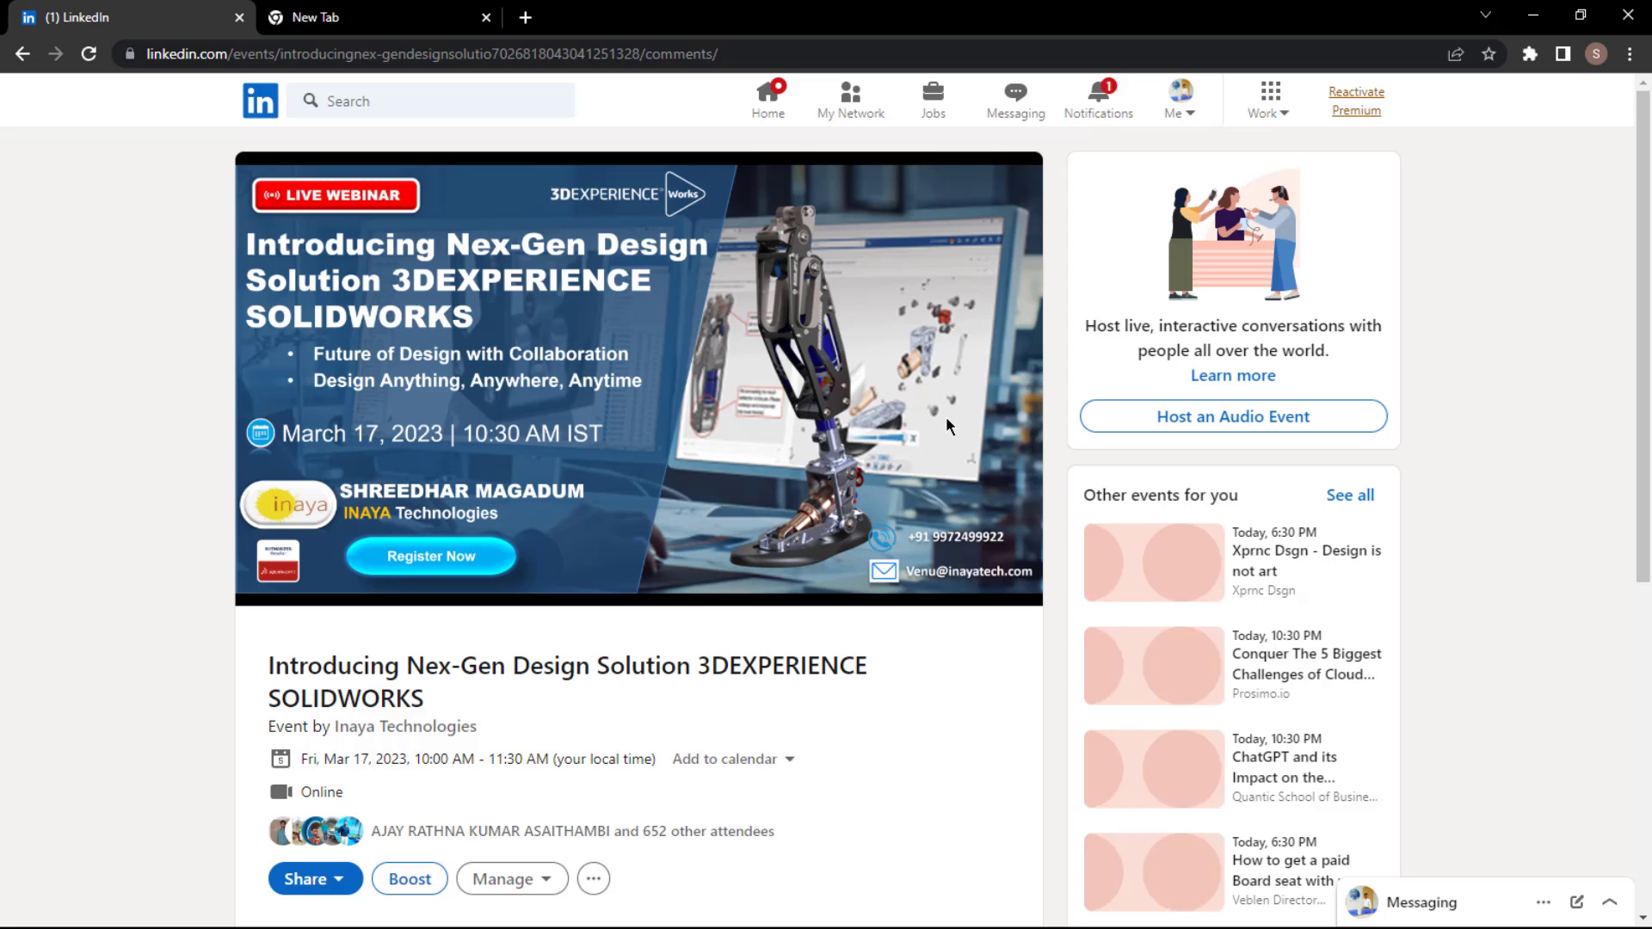
scroll(403, 669, down, 2)
click(326, 674)
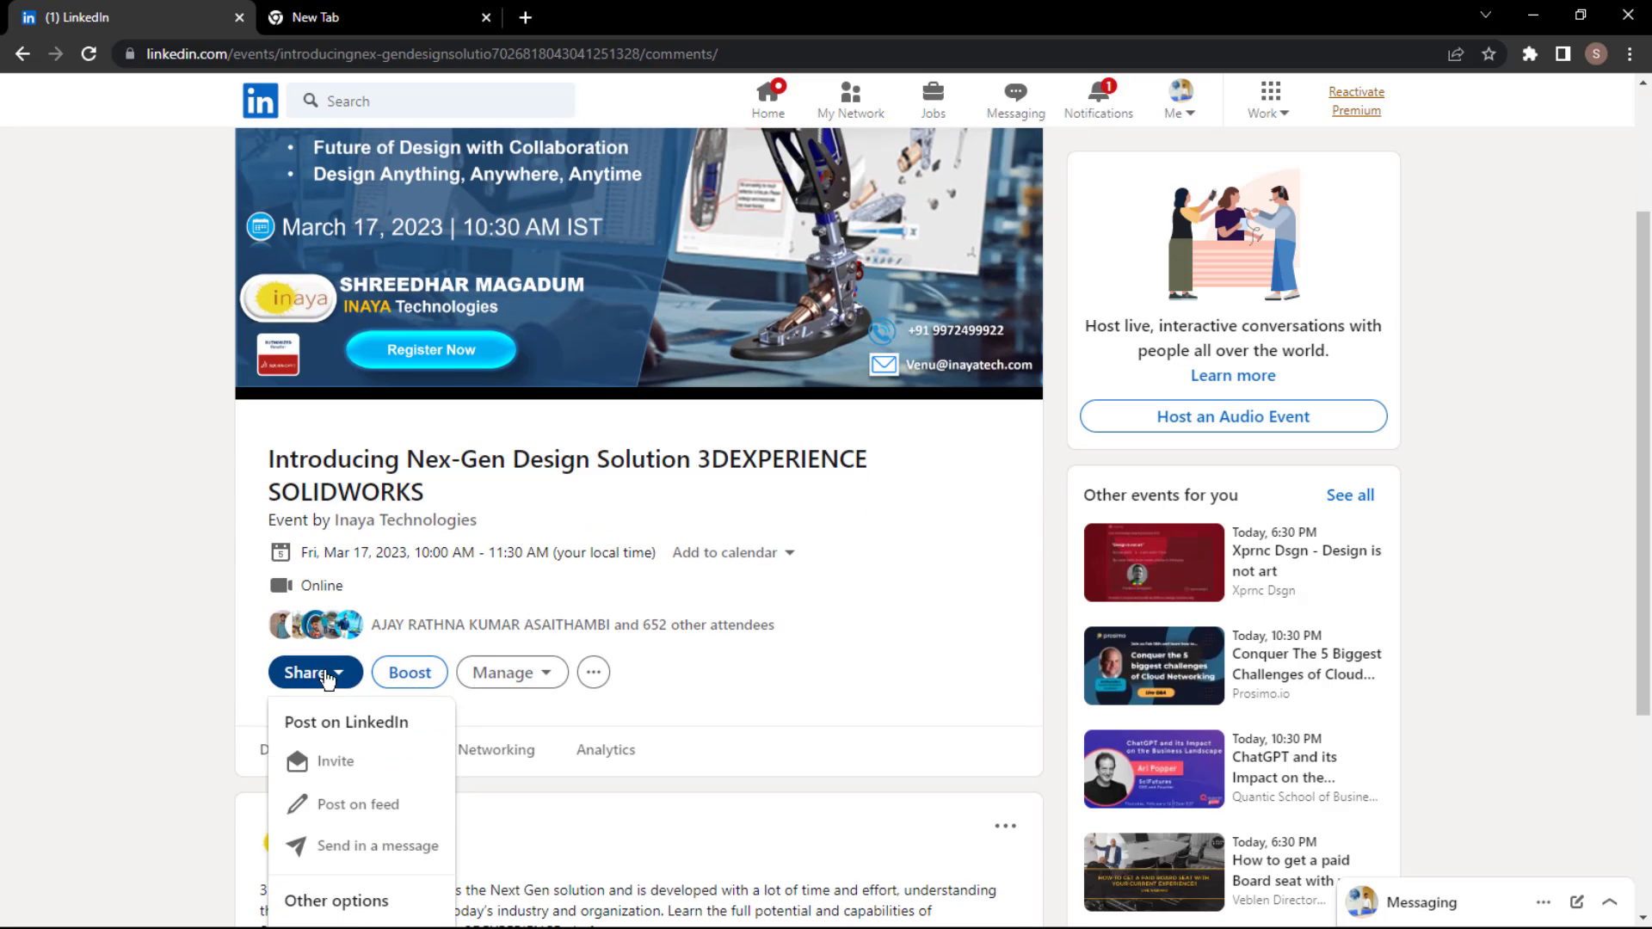
scroll(352, 851, down, 1)
scroll(352, 853, down, 1)
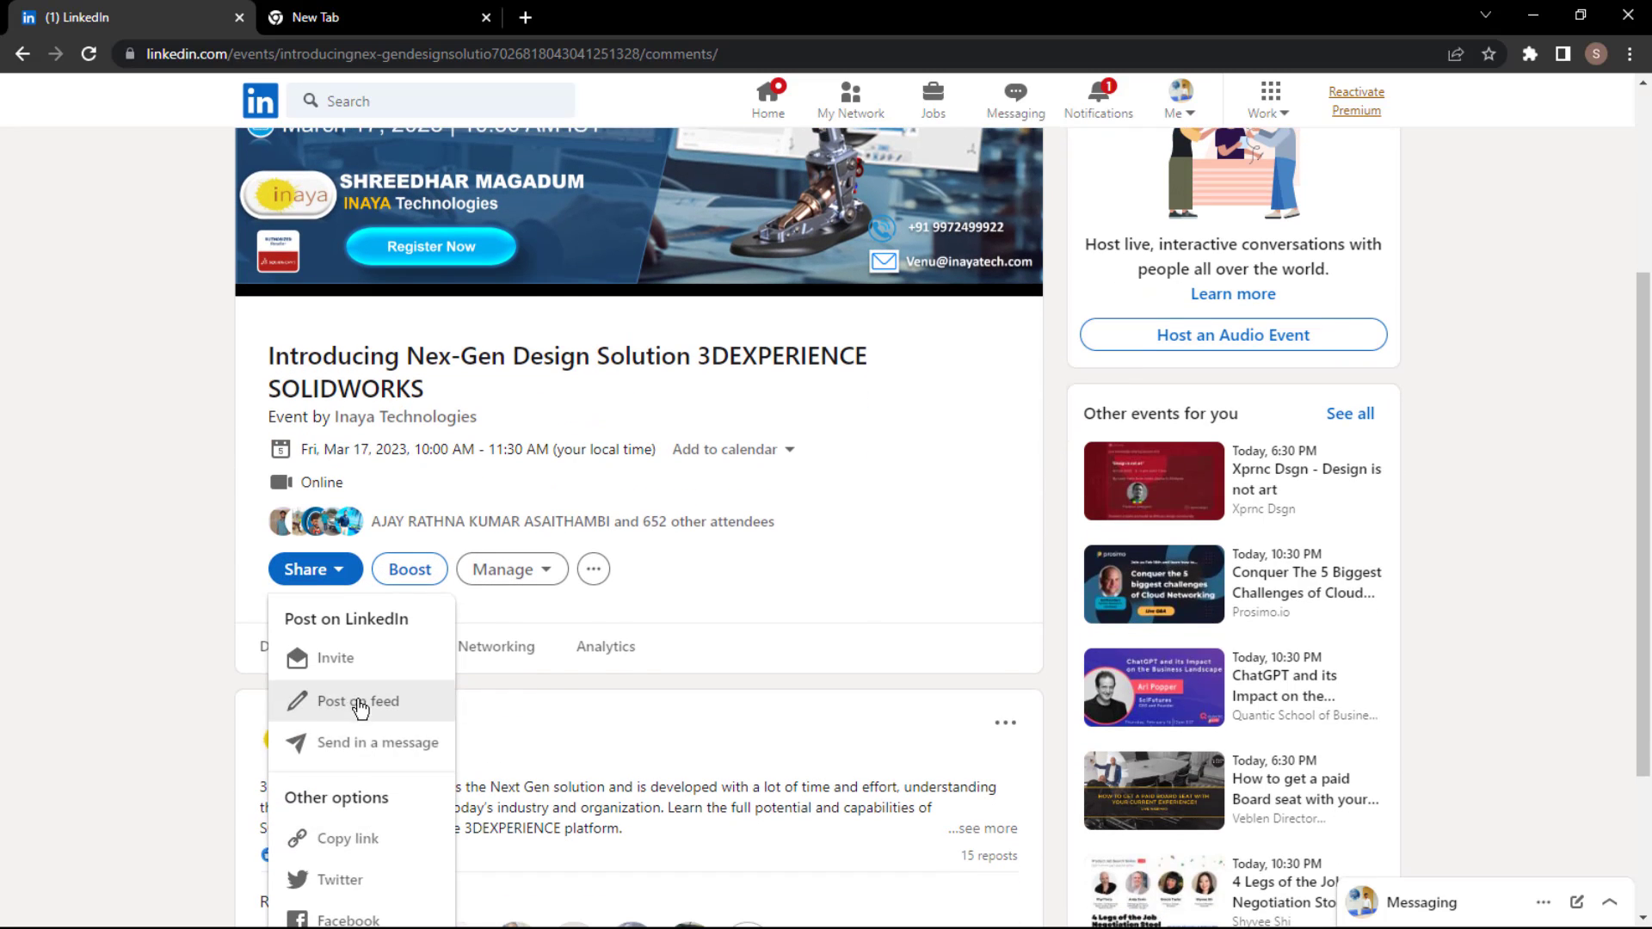
click(348, 840)
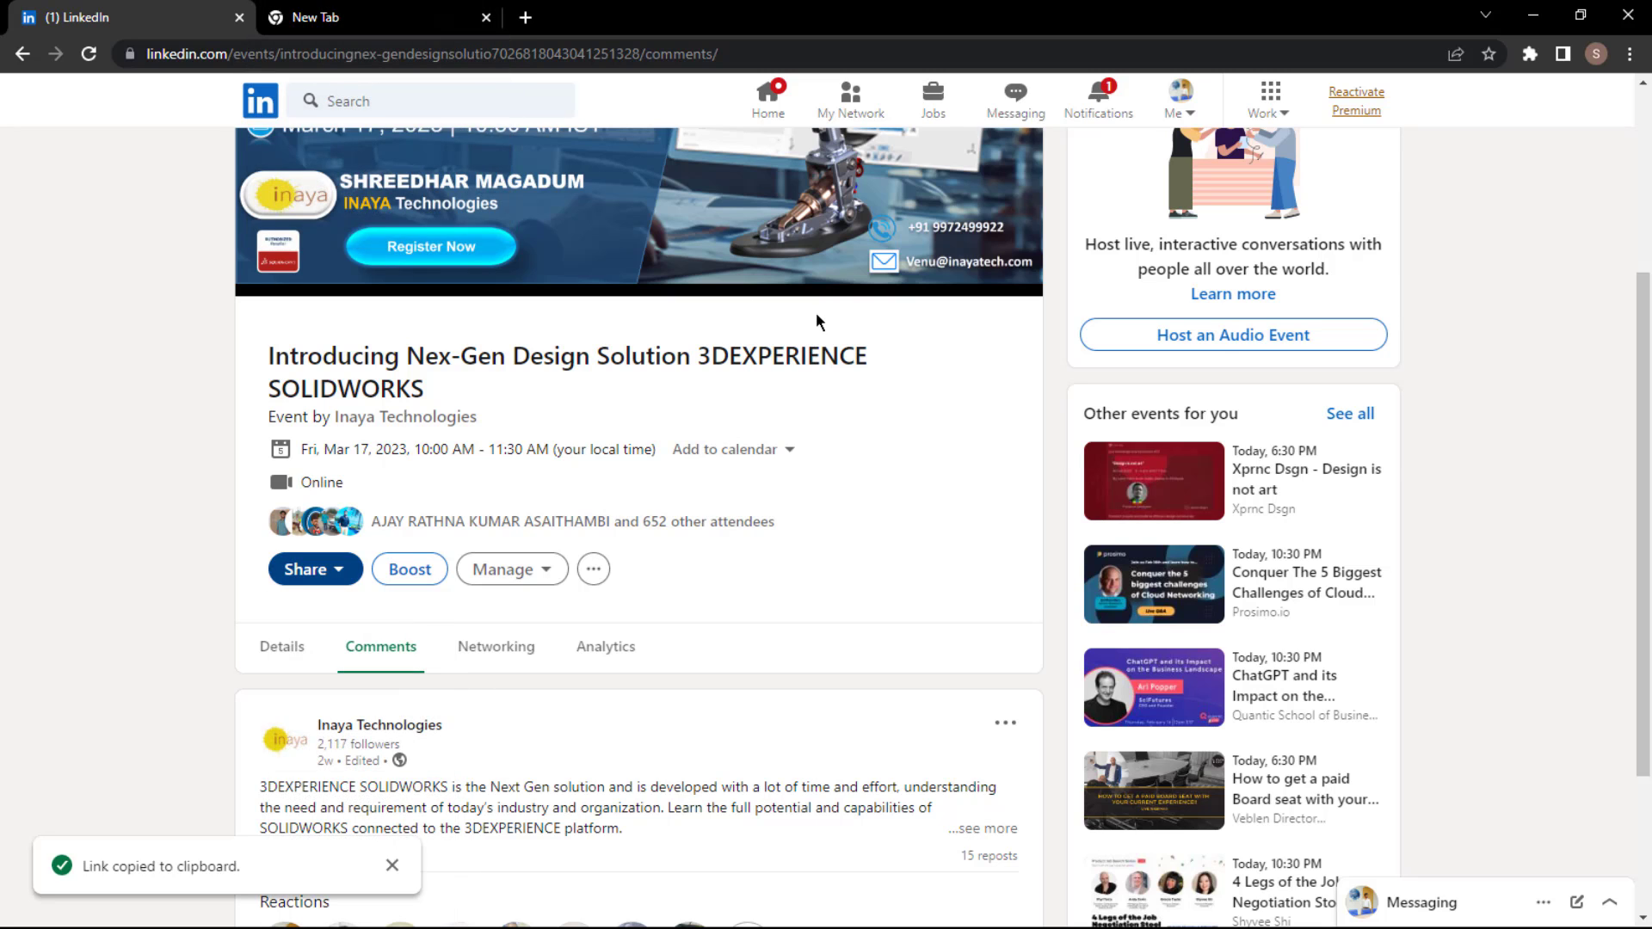
scroll(795, 410, up, 3)
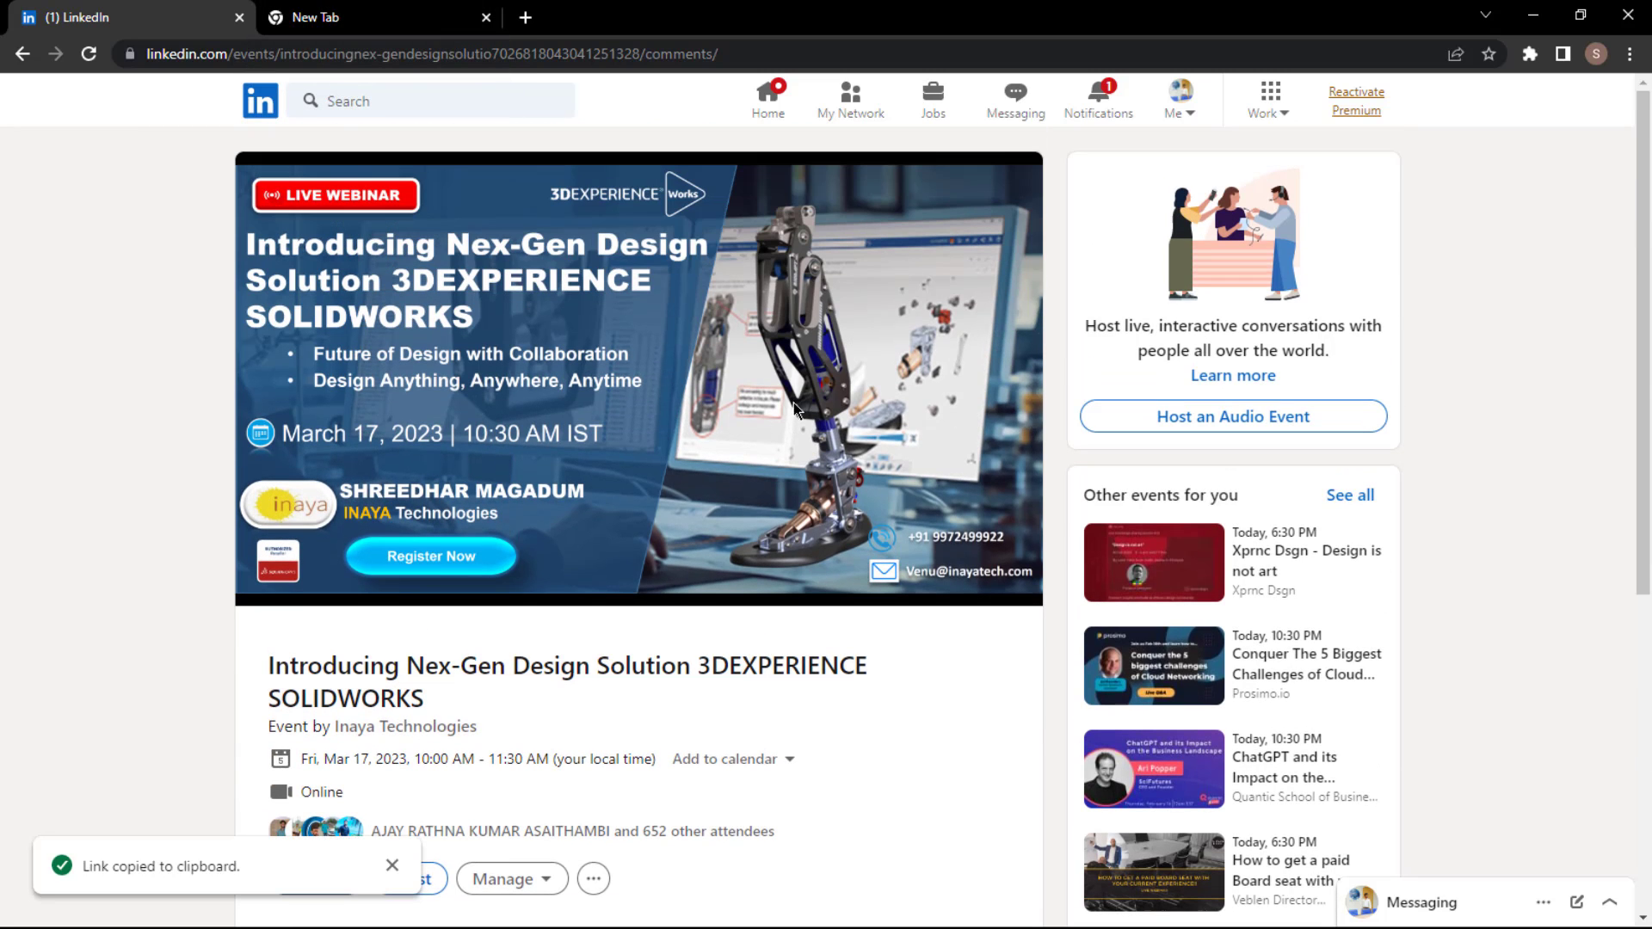
Search Google for anyimage in the other tab and open anyimage.io
click(362, 31)
click(660, 428)
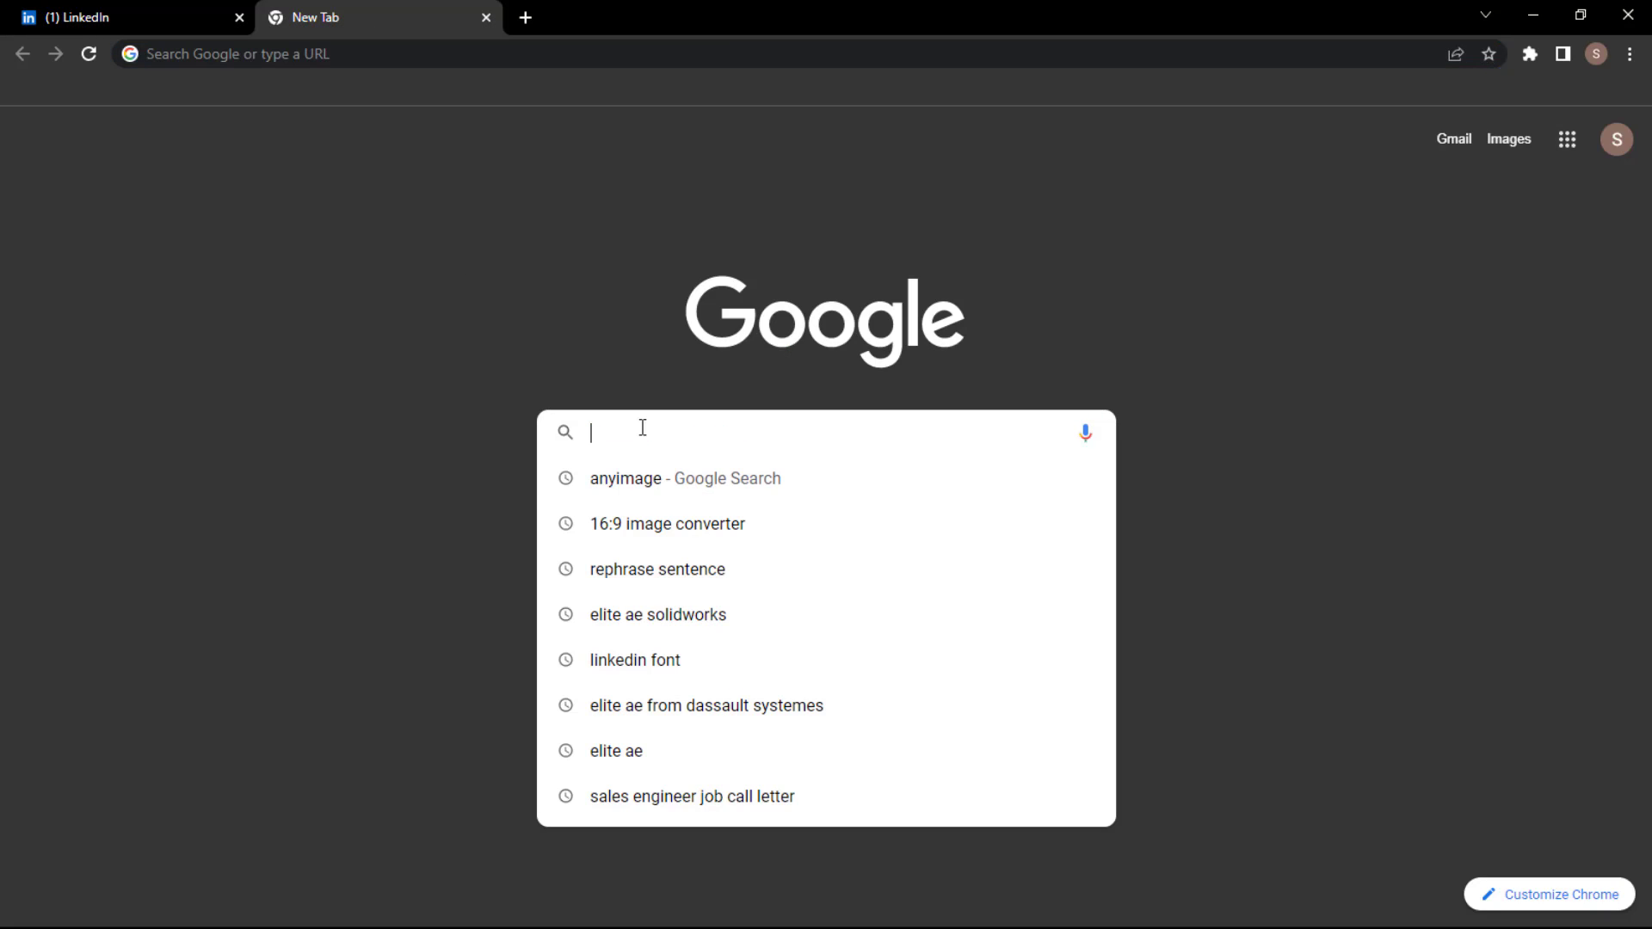
click(633, 489)
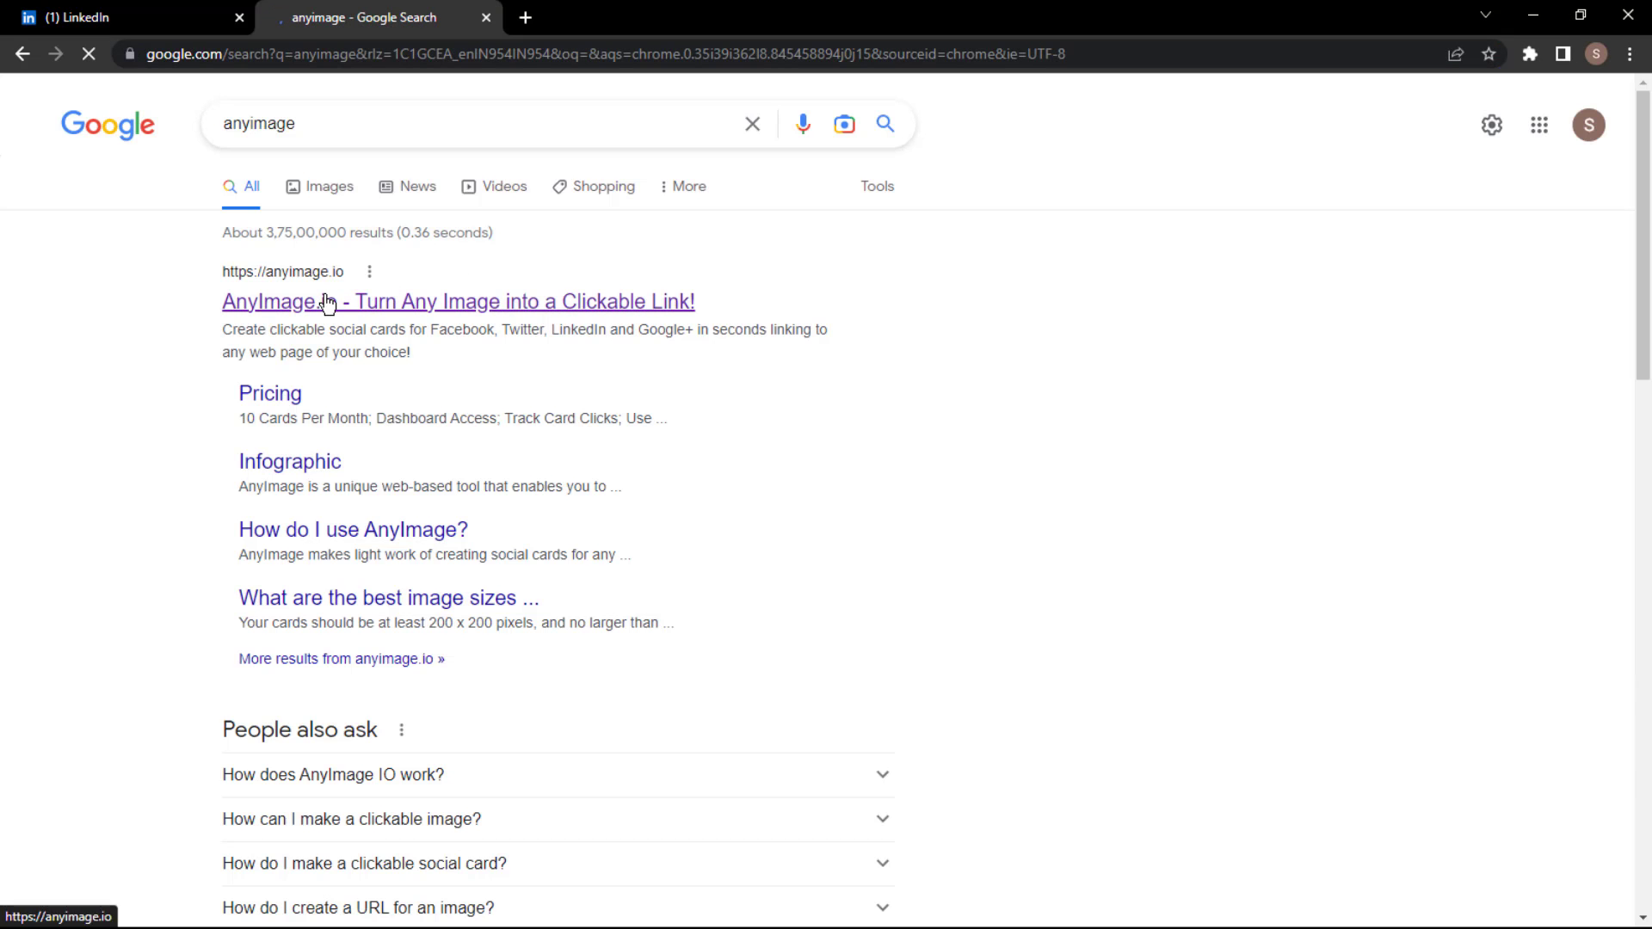
click(680, 304)
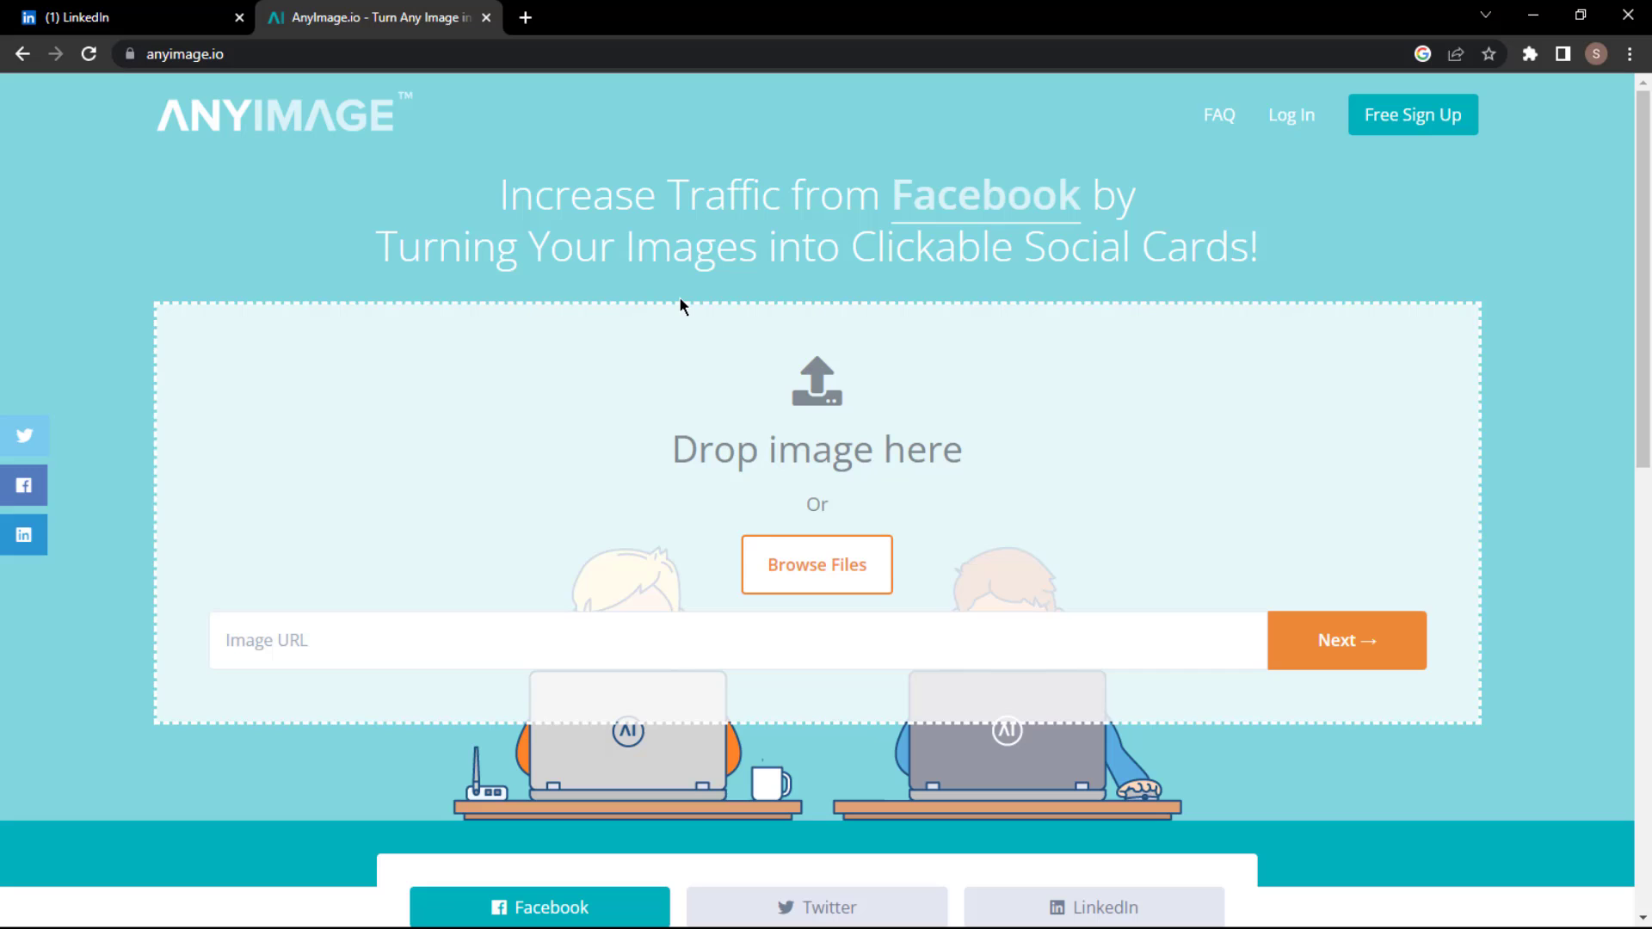
Upload the Slide2_16x9 poster image from the Downloads folder
click(803, 555)
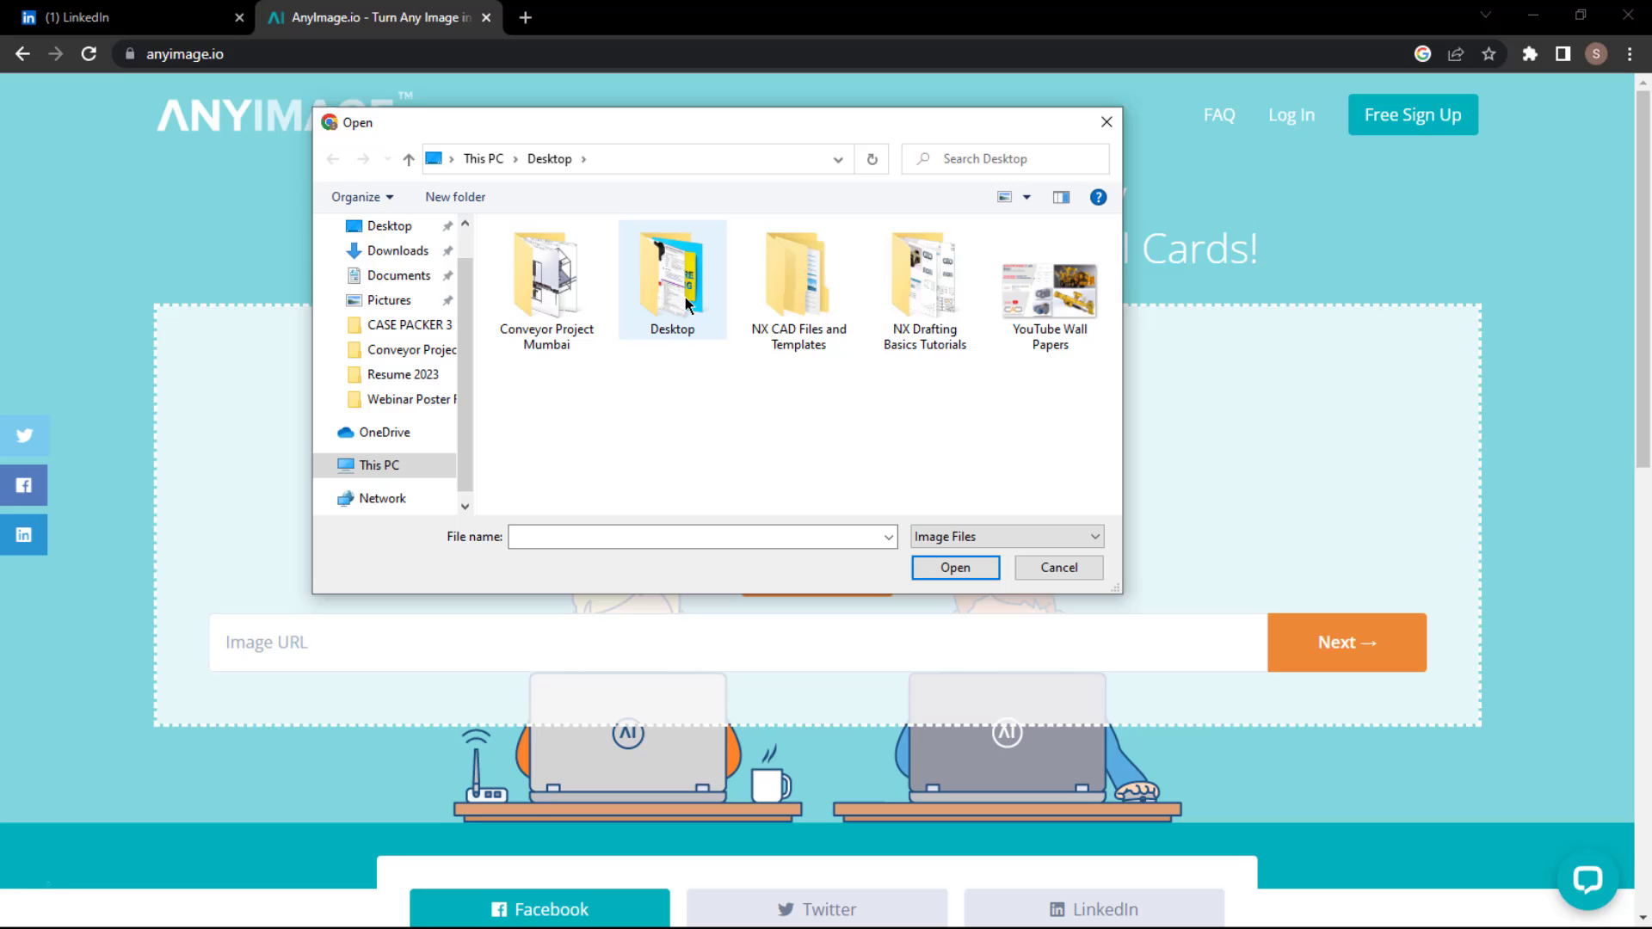
mouse_move(388, 225)
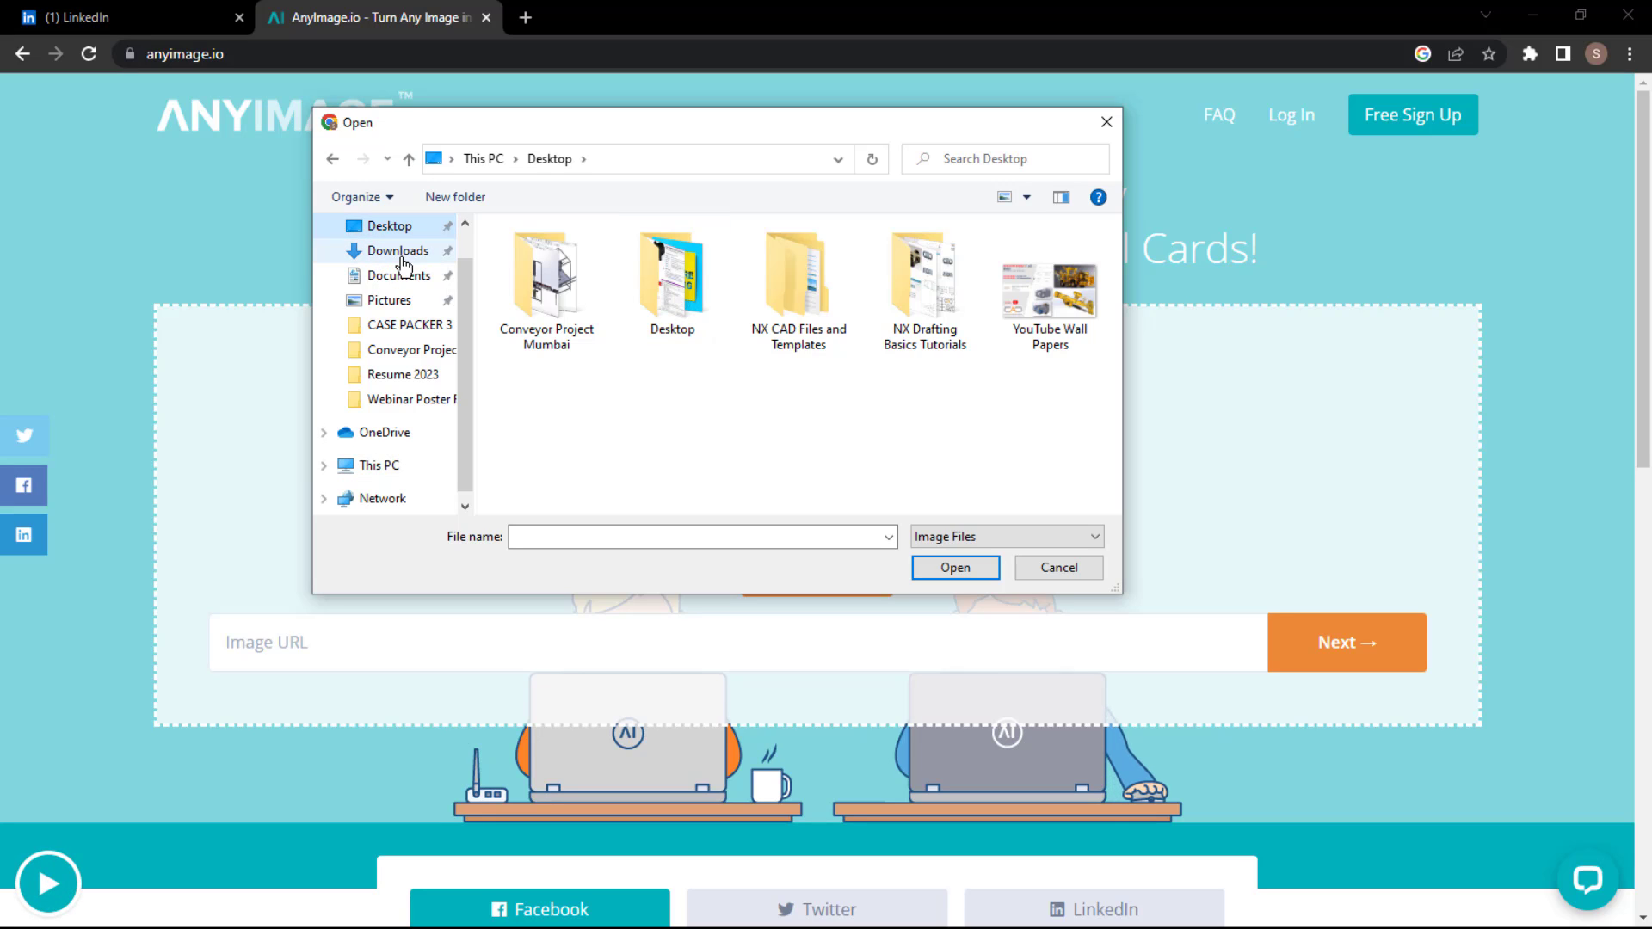
click(398, 250)
click(571, 309)
click(952, 565)
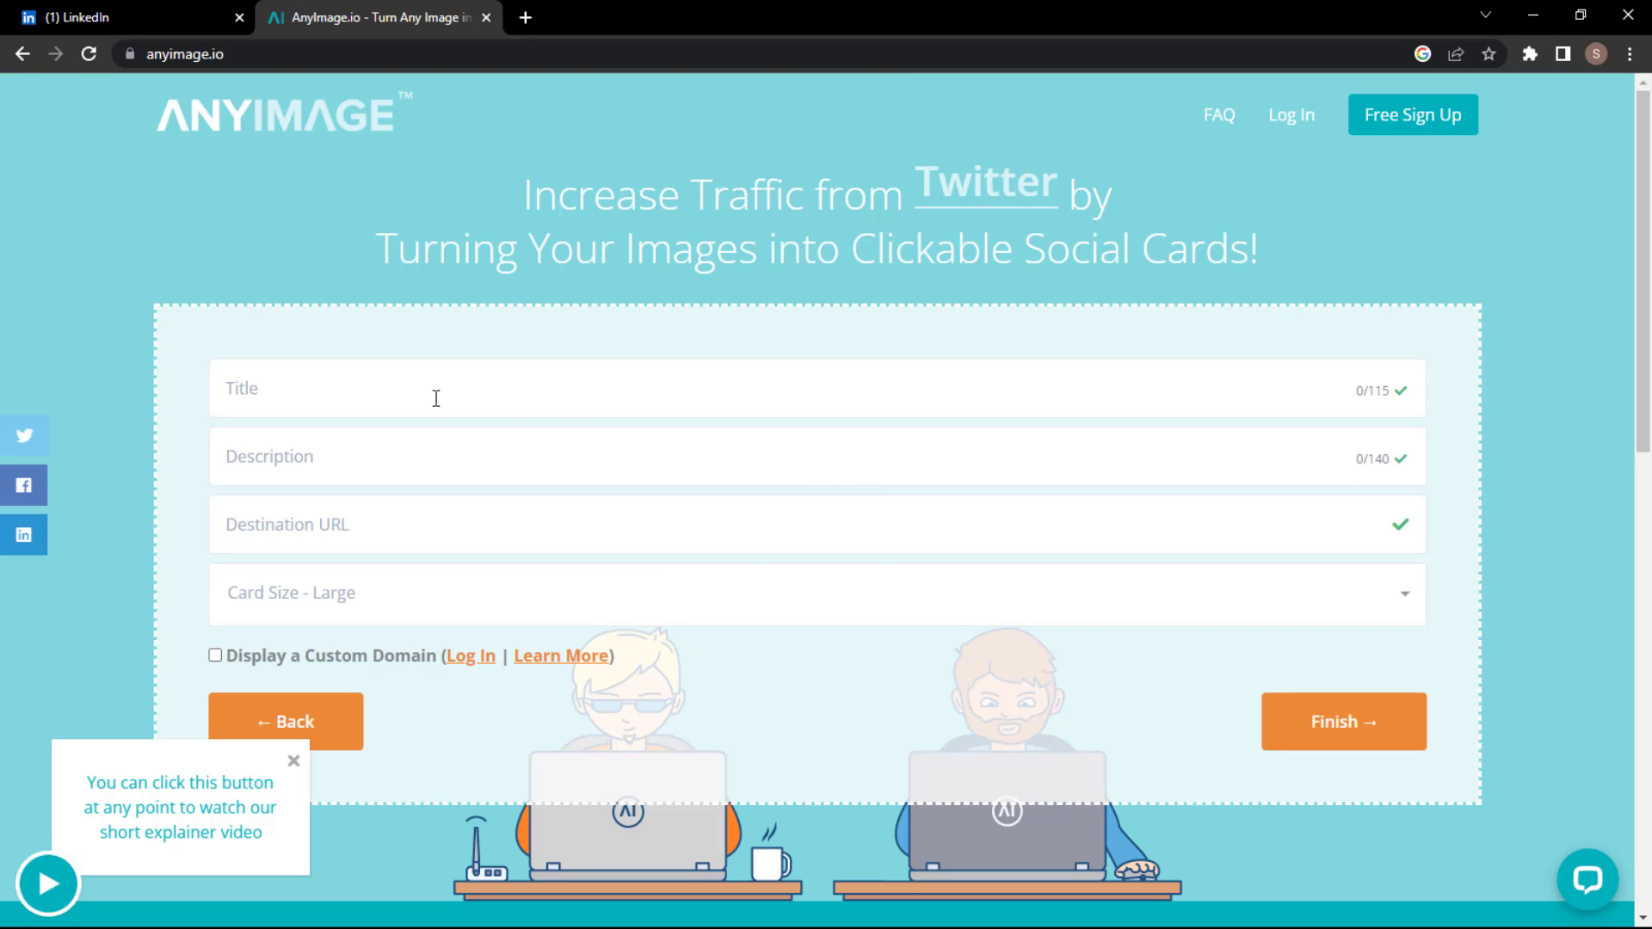
Give the card the LinkedIn event link, title Webinar and description 3DEXPERIENCE SOLIDWORKS
click(380, 544)
key(ctrl+v)
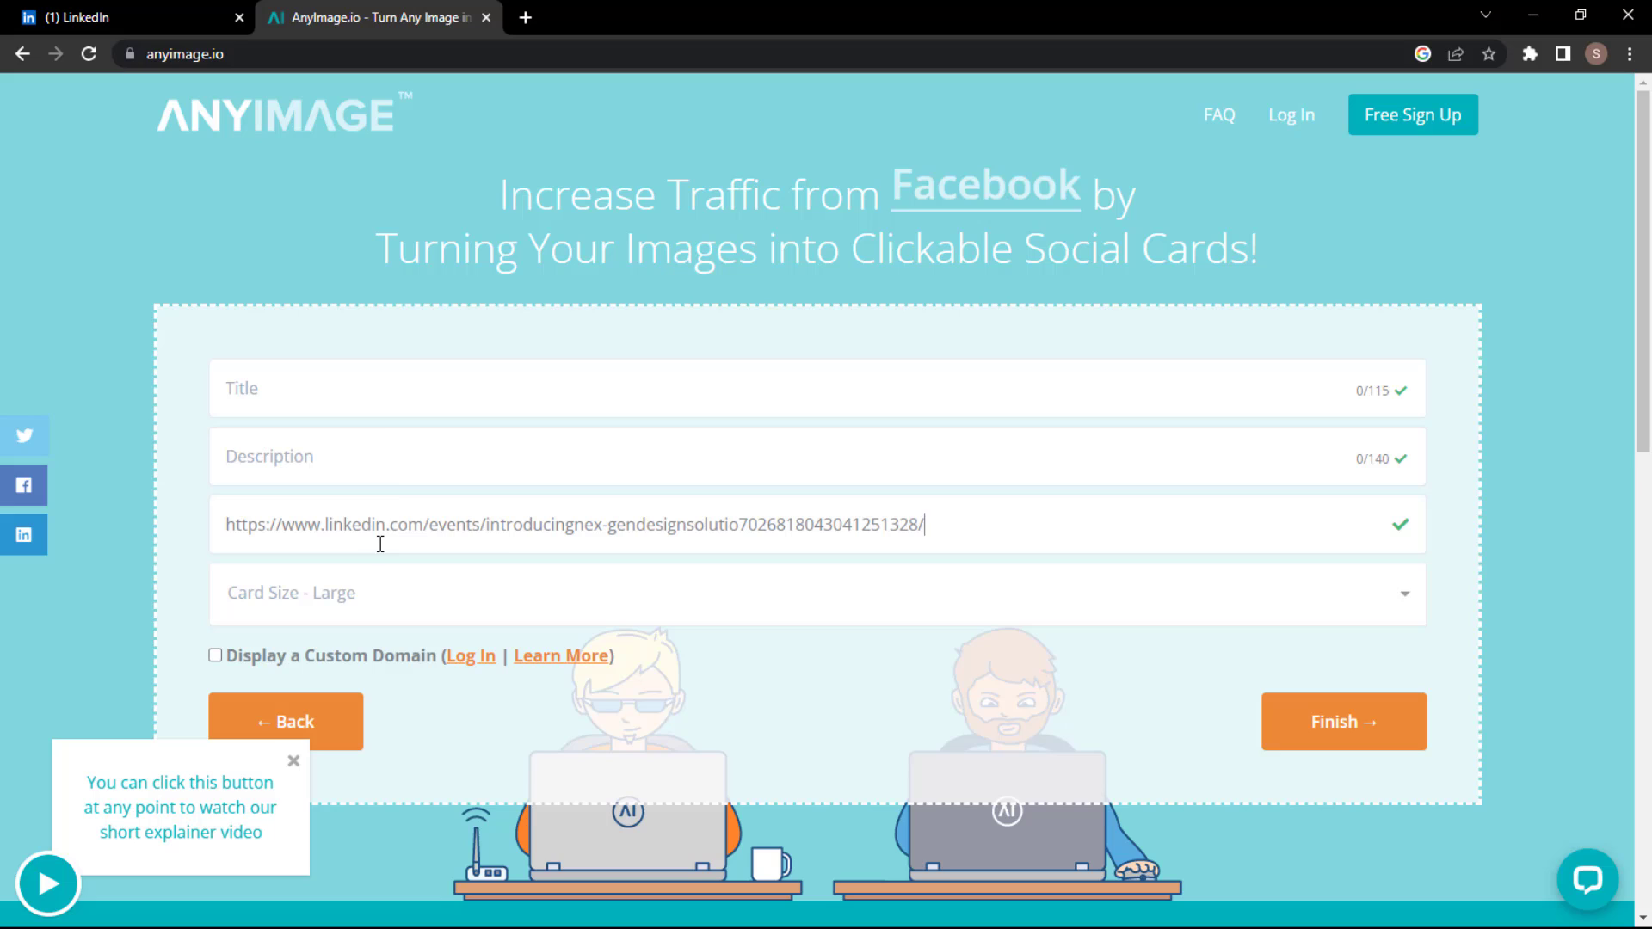
click(350, 386)
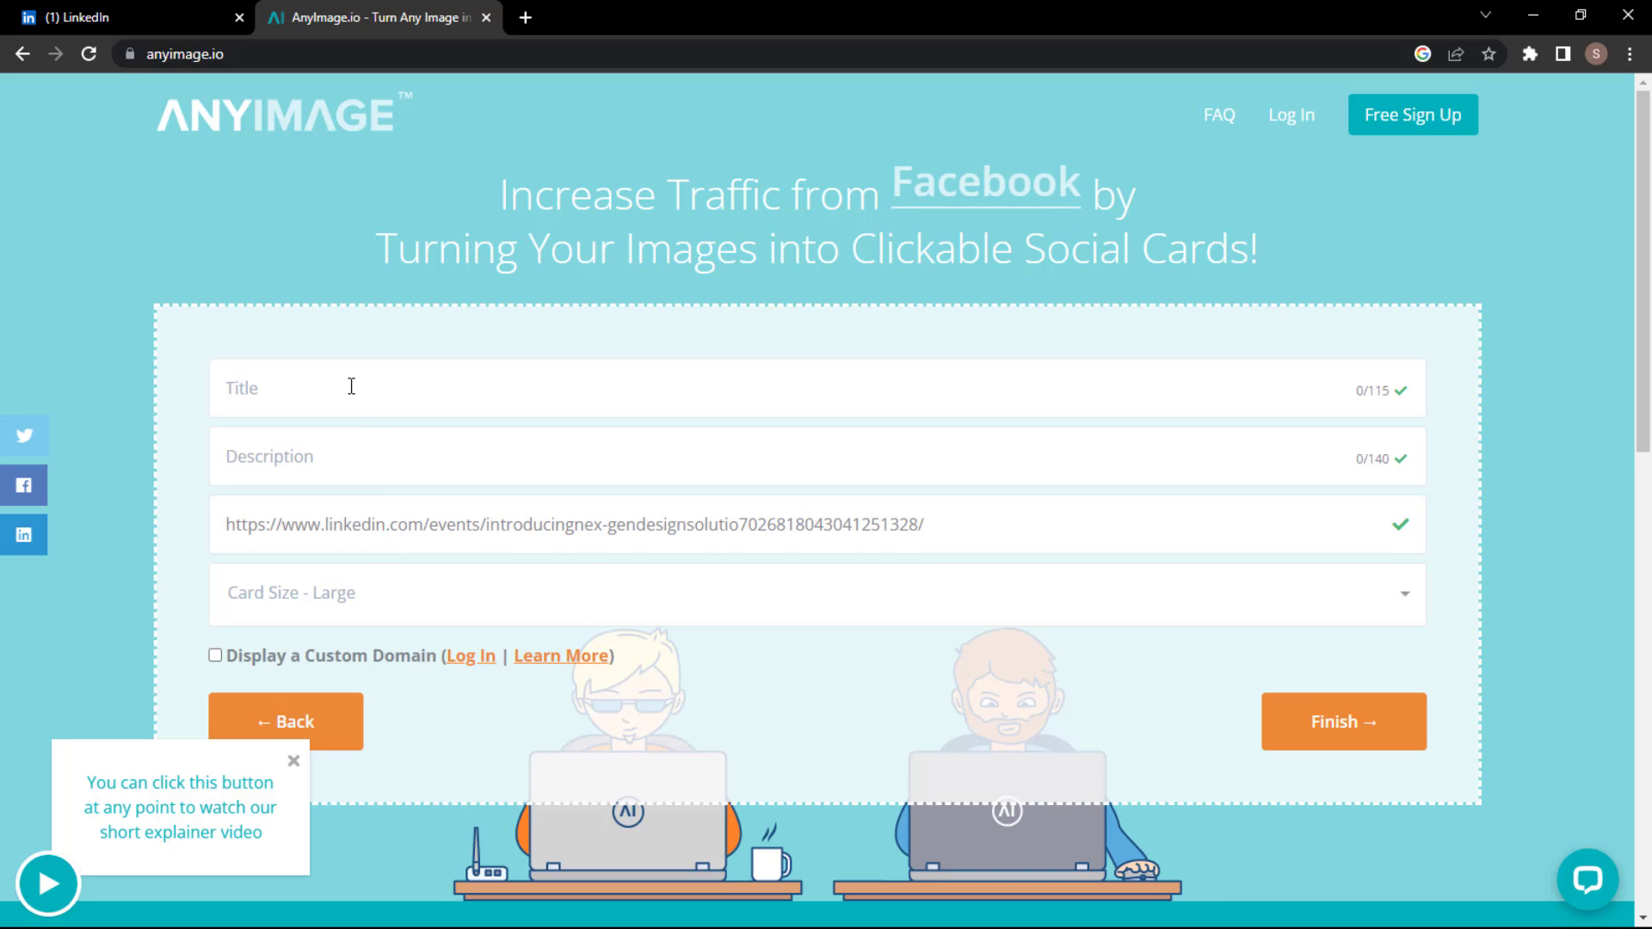
text(We)
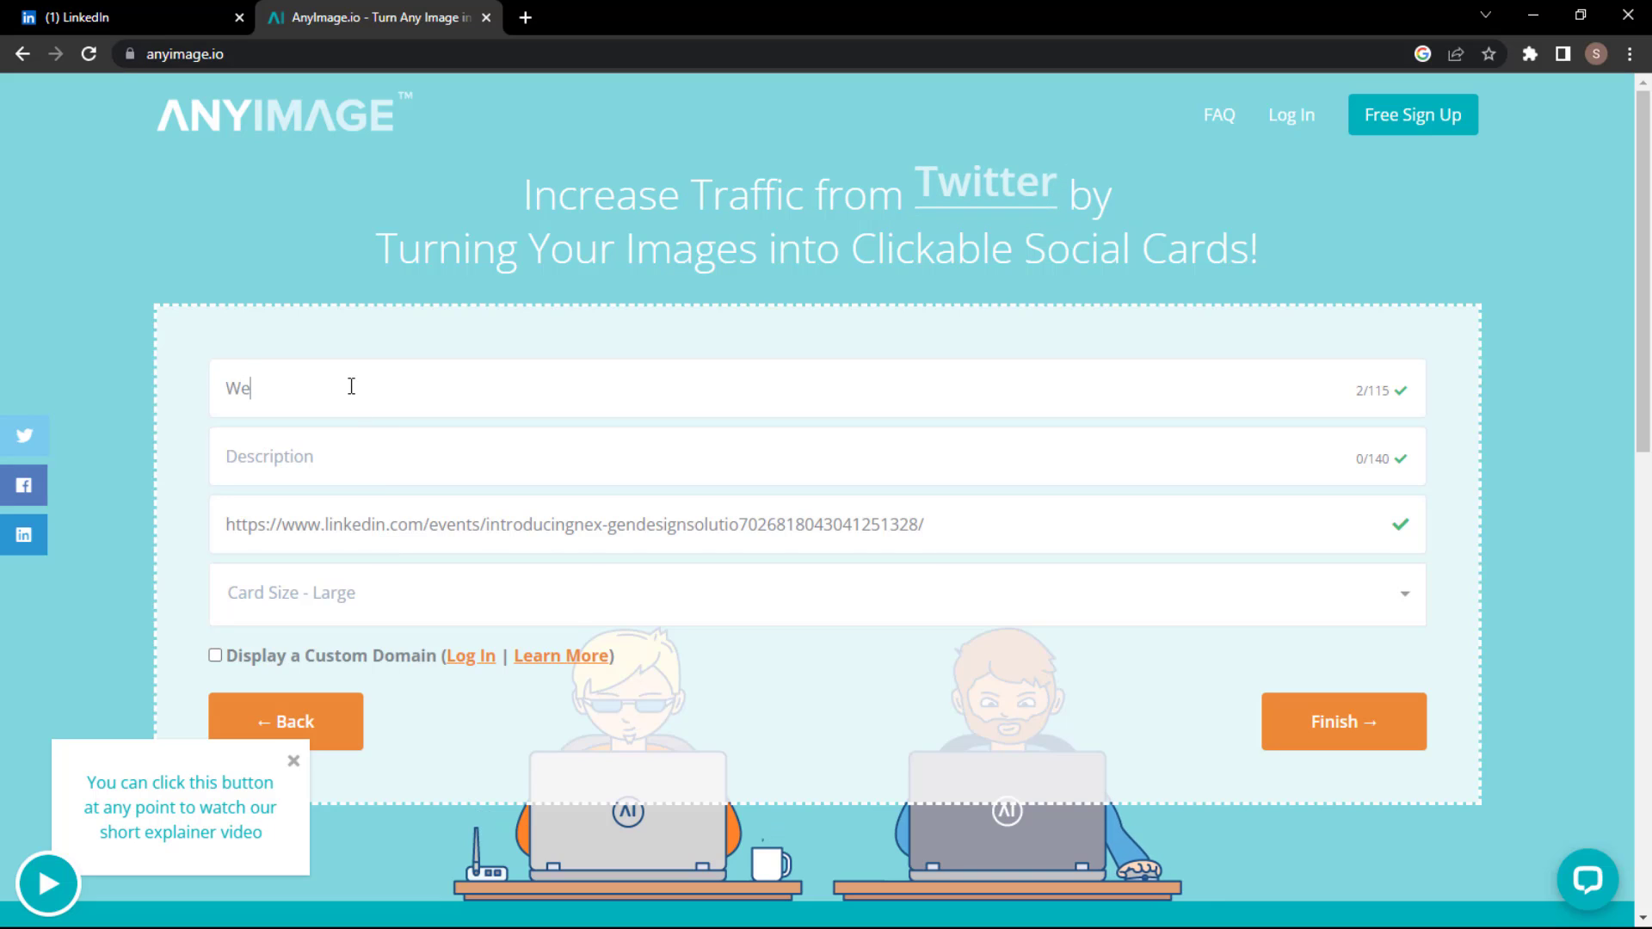
text(binar)
click(330, 463)
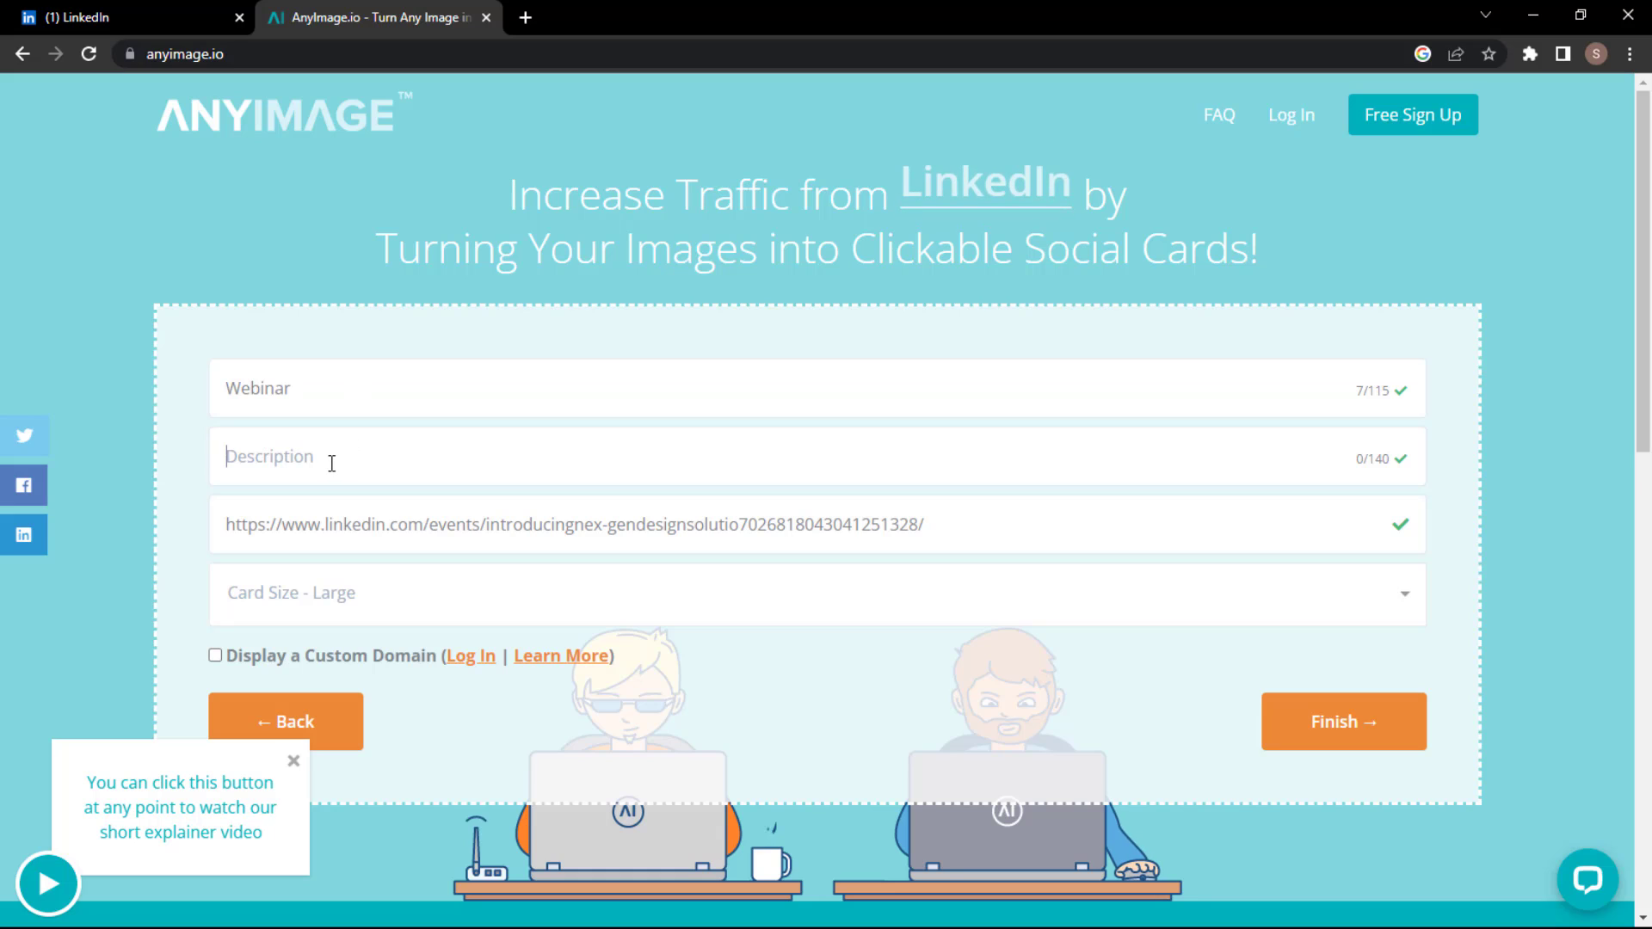
text(3)
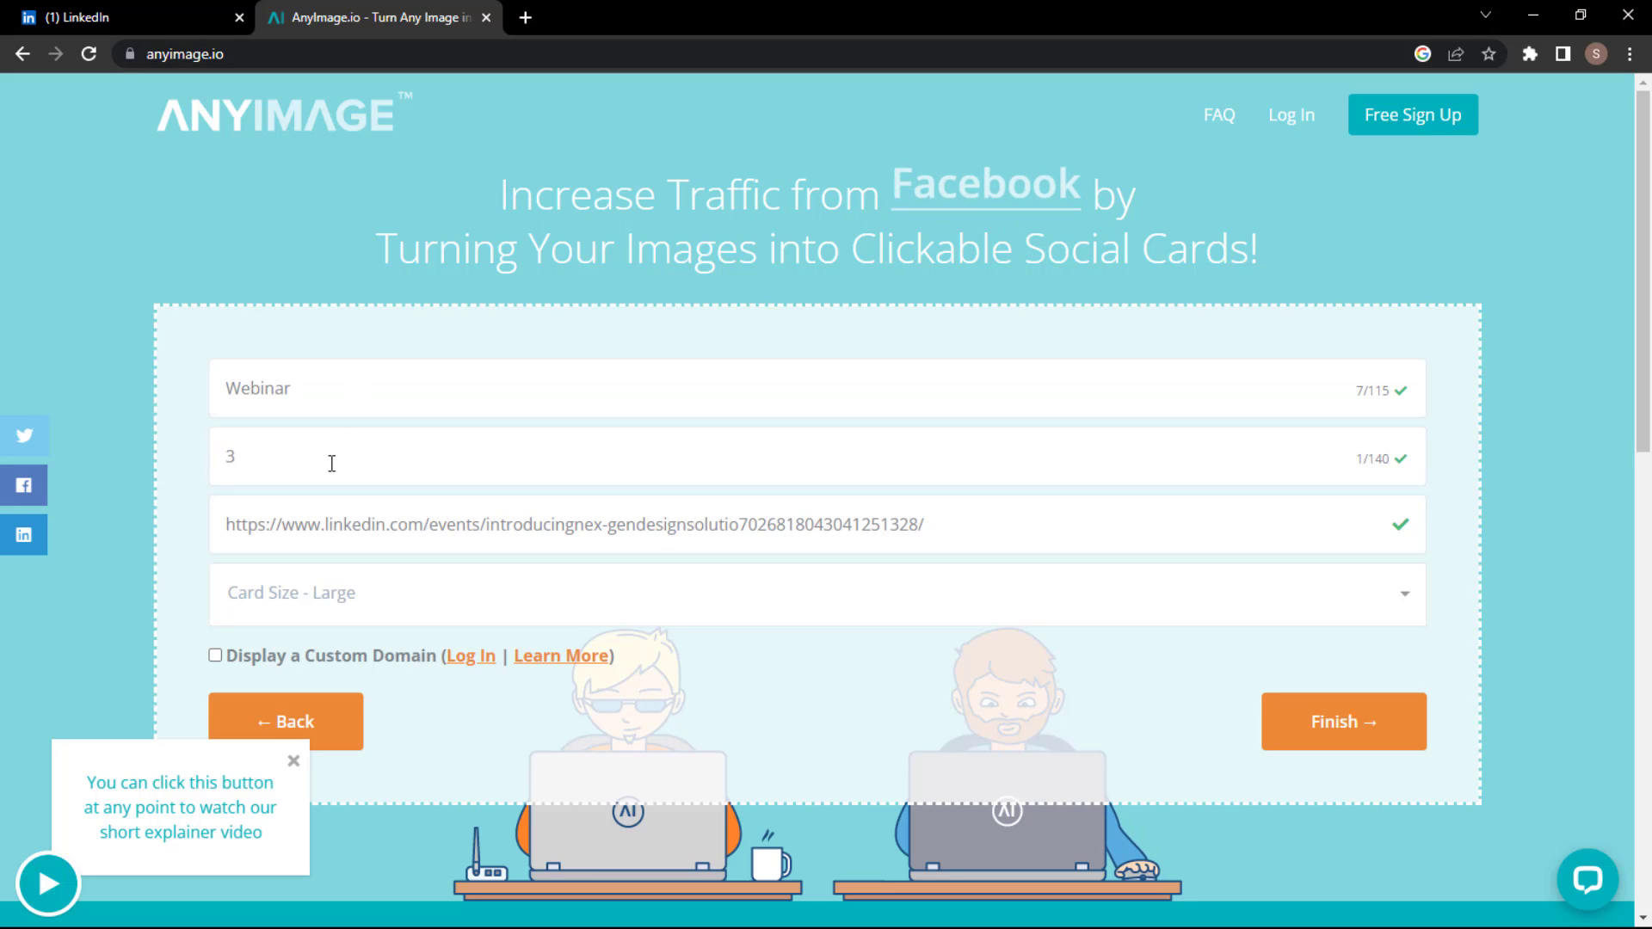
text(DEXPERI)
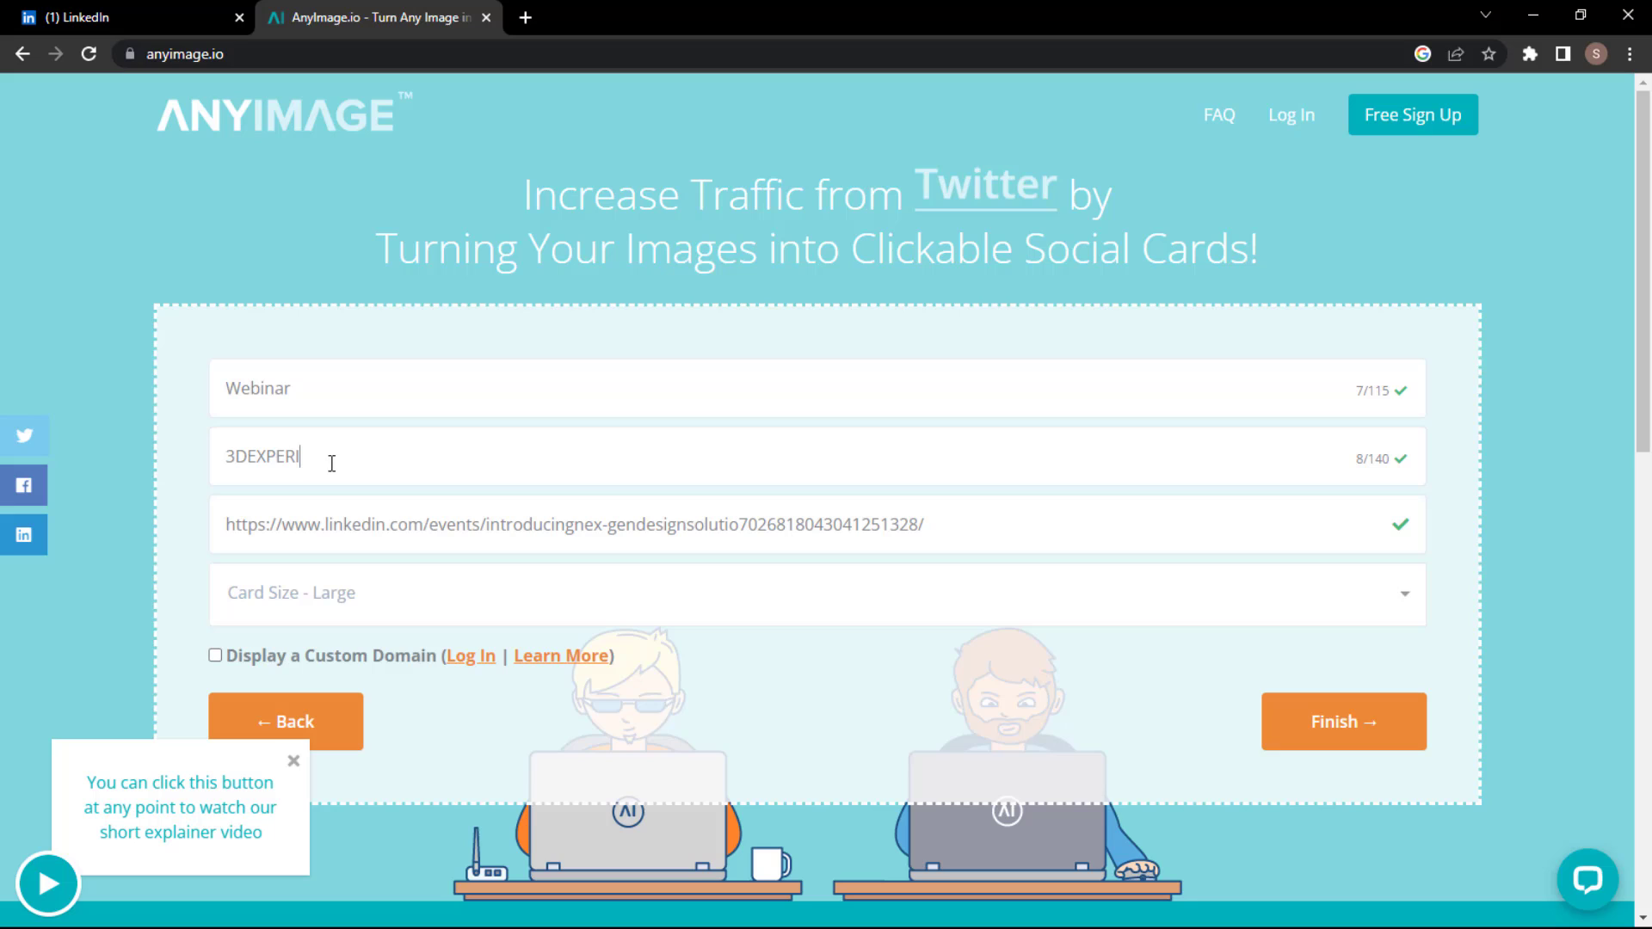
text(ENCE SO)
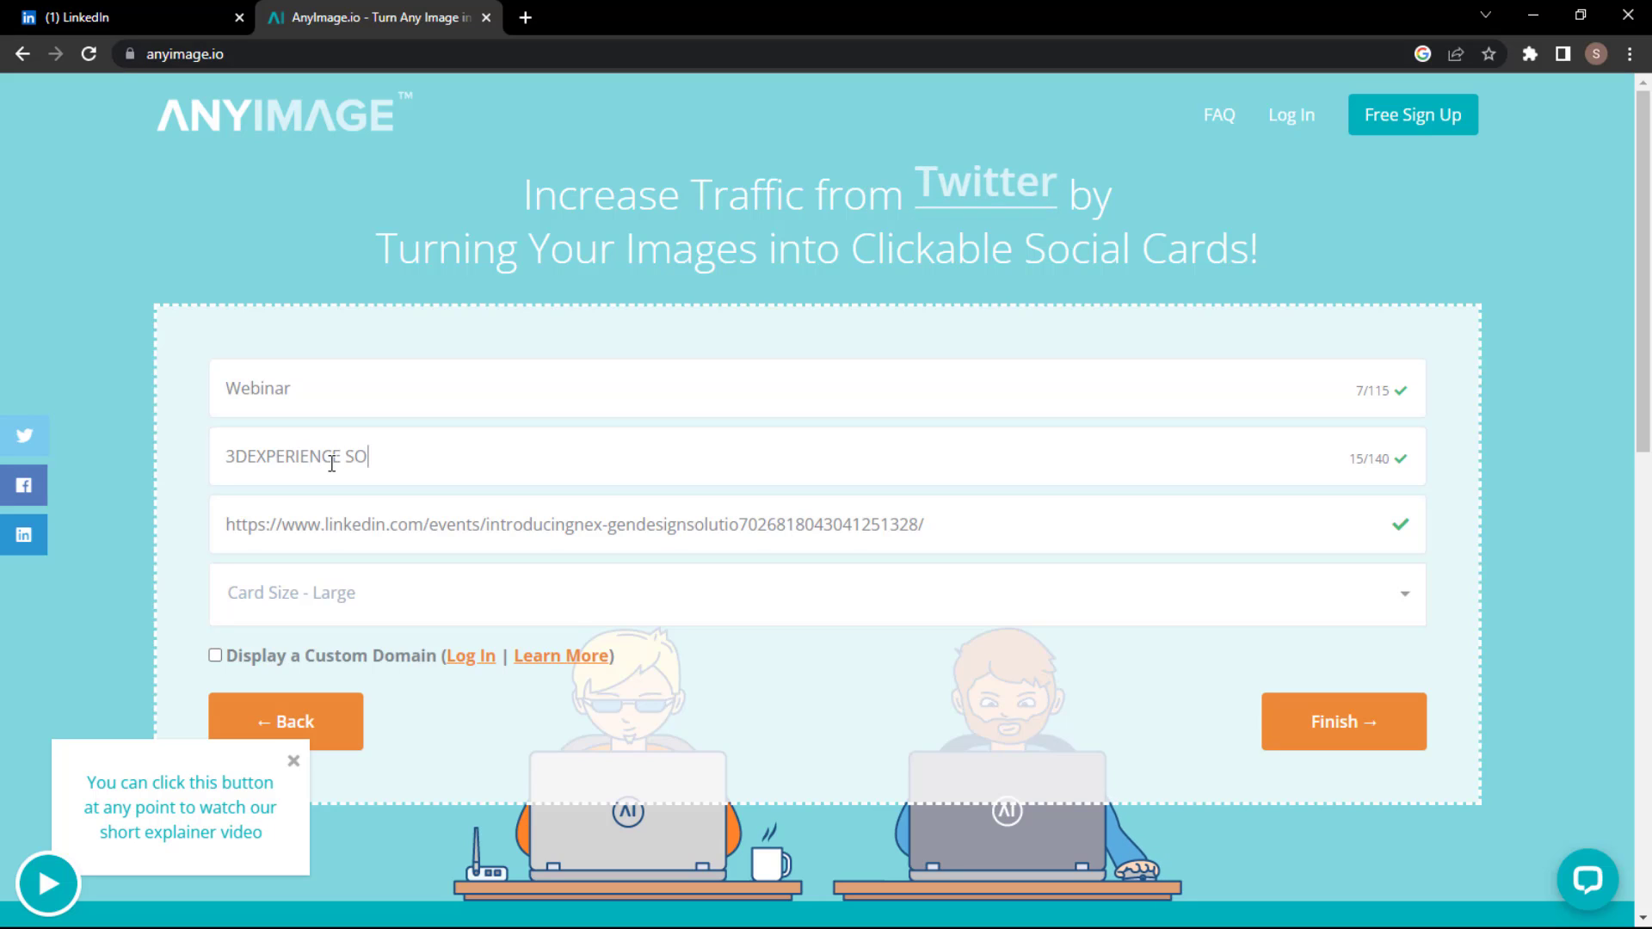
text(LIDWORKS)
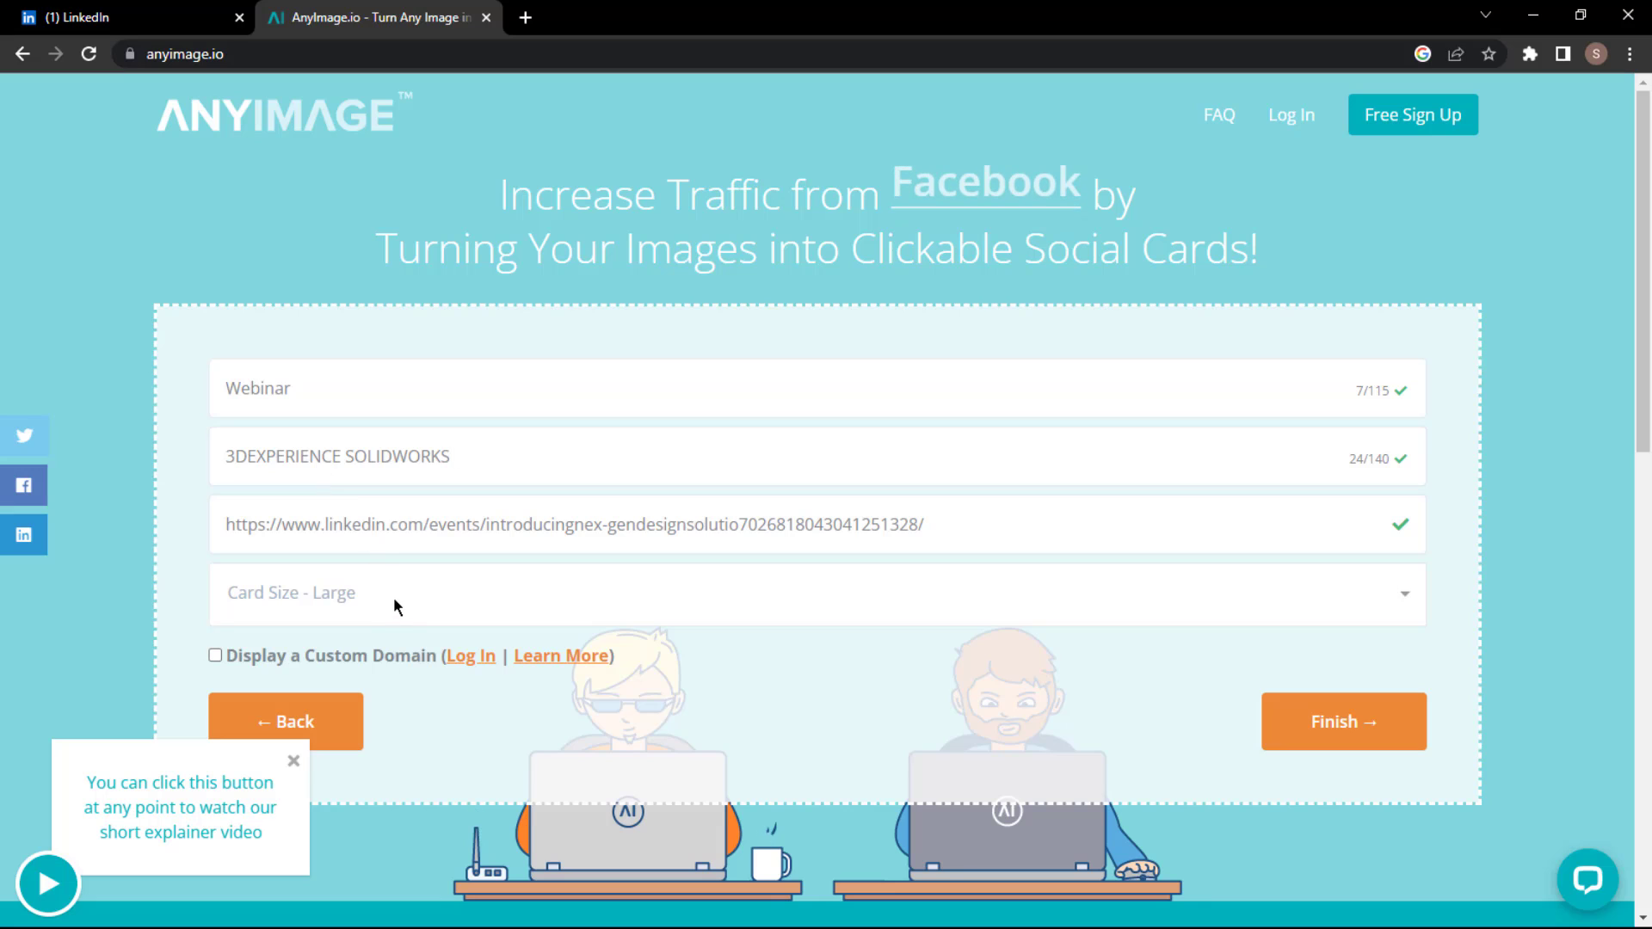
Finish the card, check its LinkedIn share preview, and copy its short link
click(1307, 722)
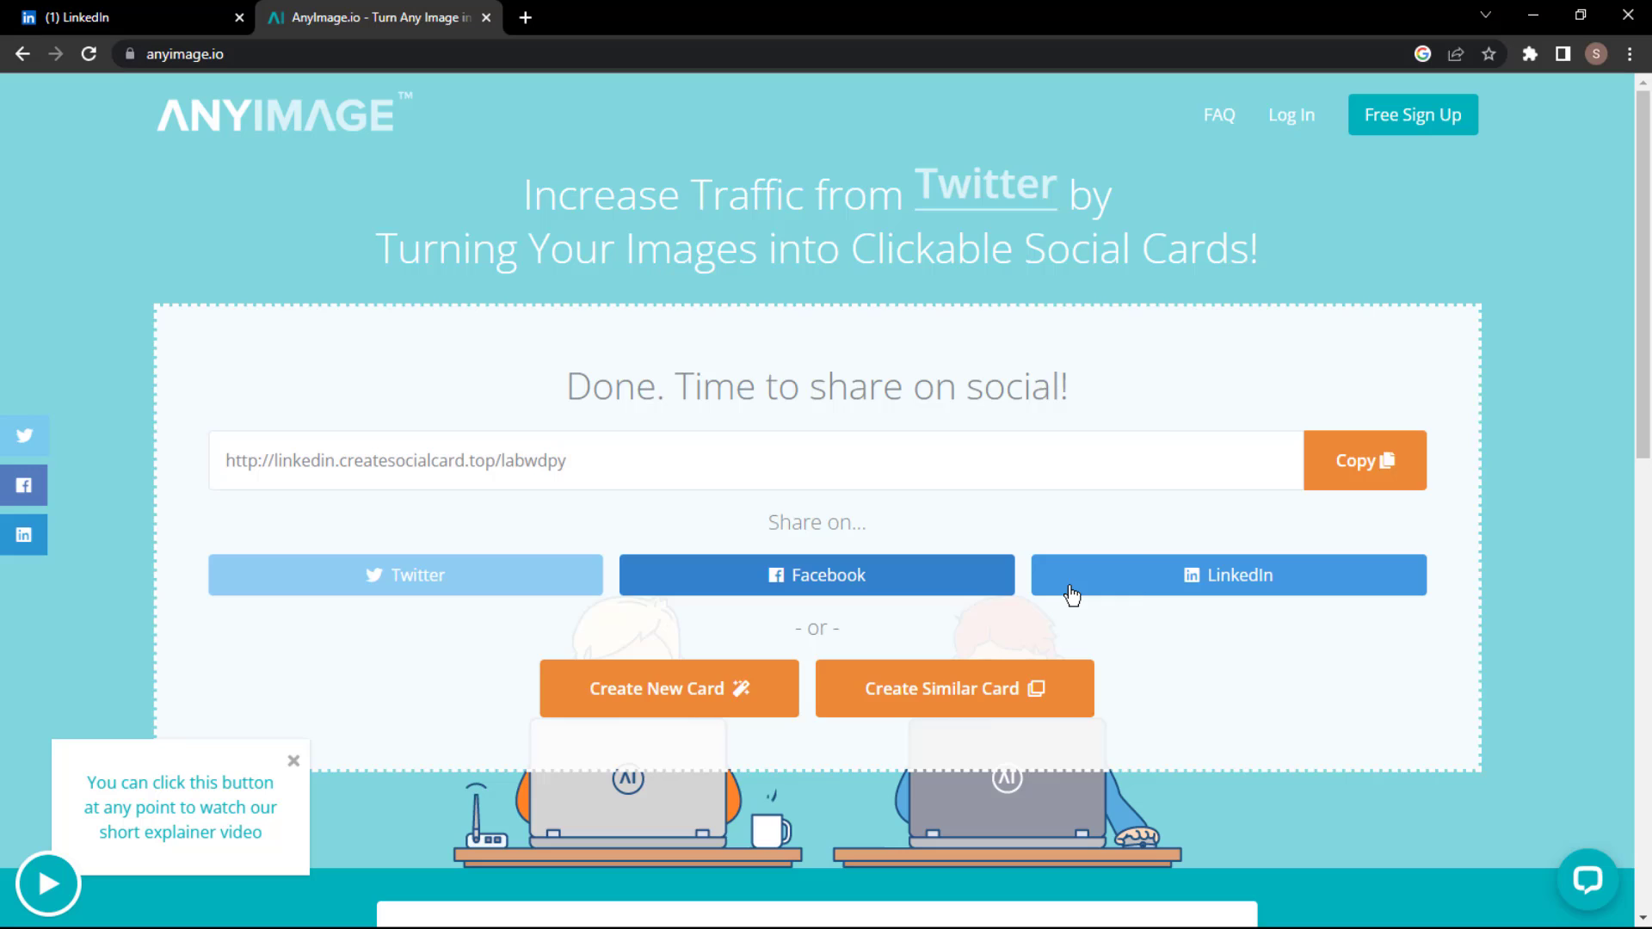
click(1069, 592)
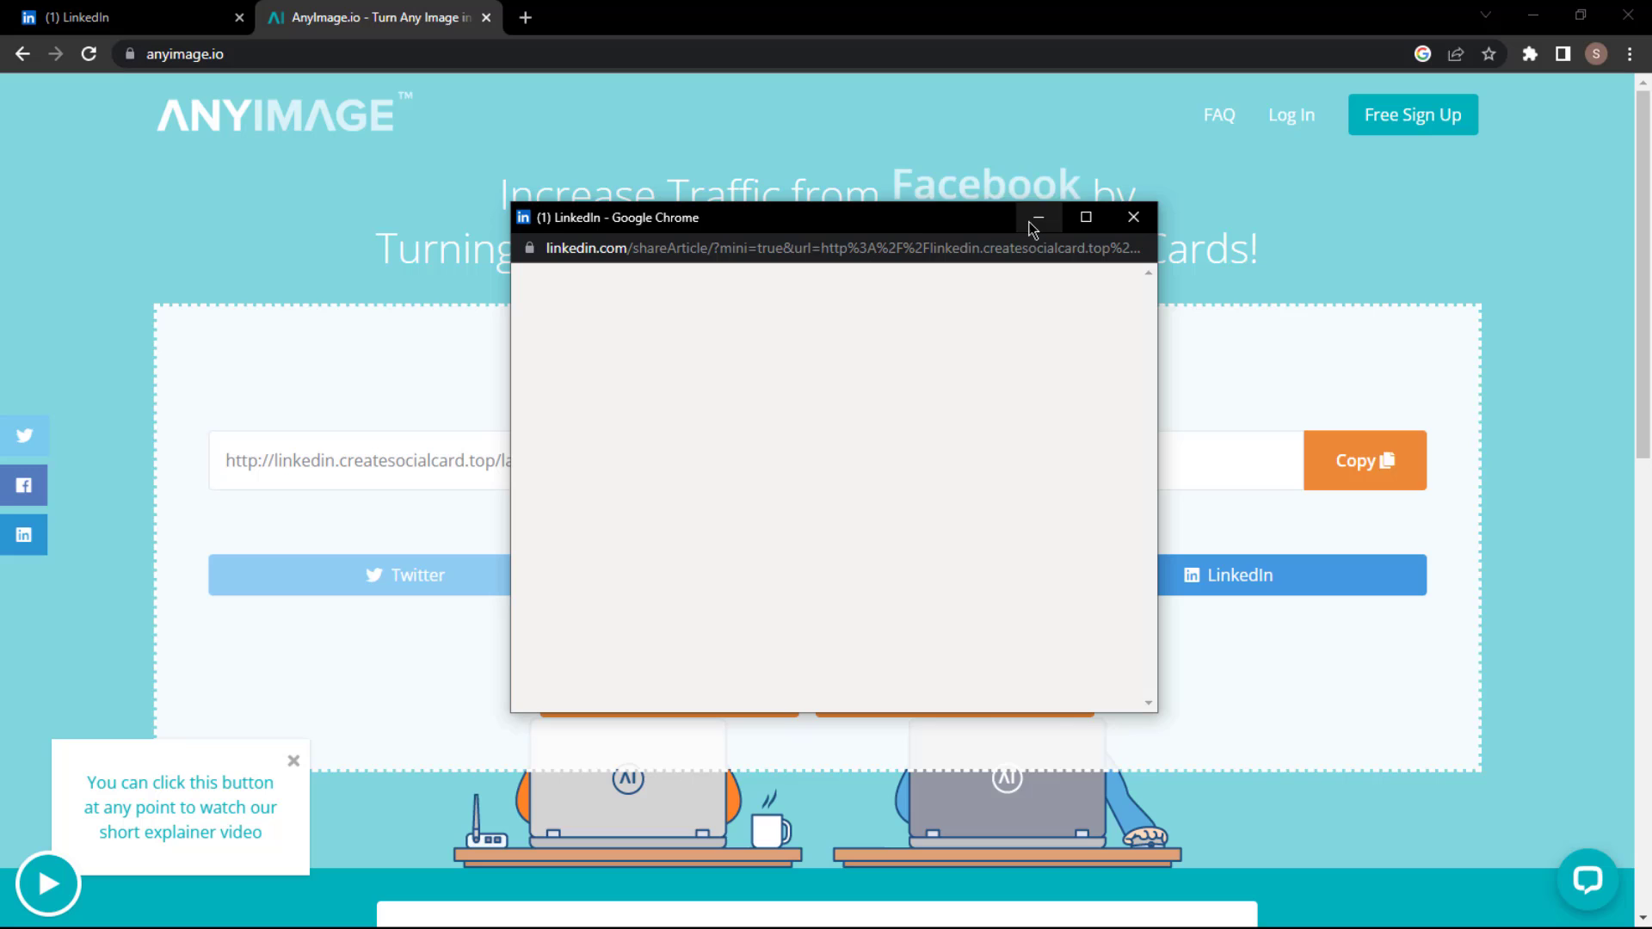
drag(939, 228, 1087, 772)
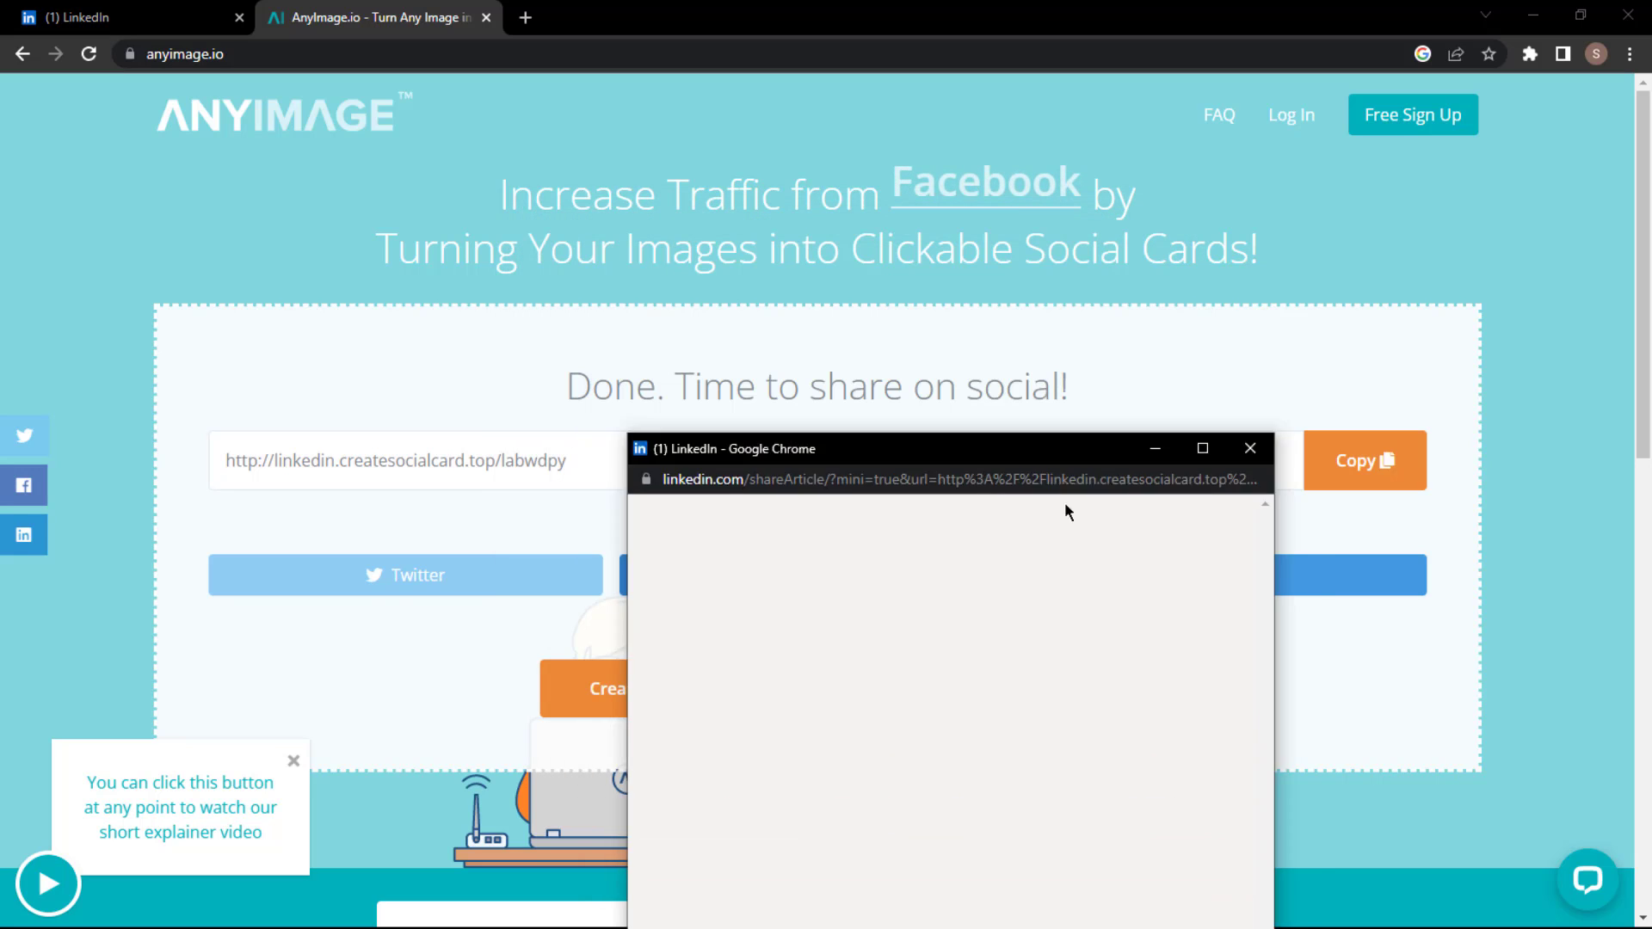
click(1167, 576)
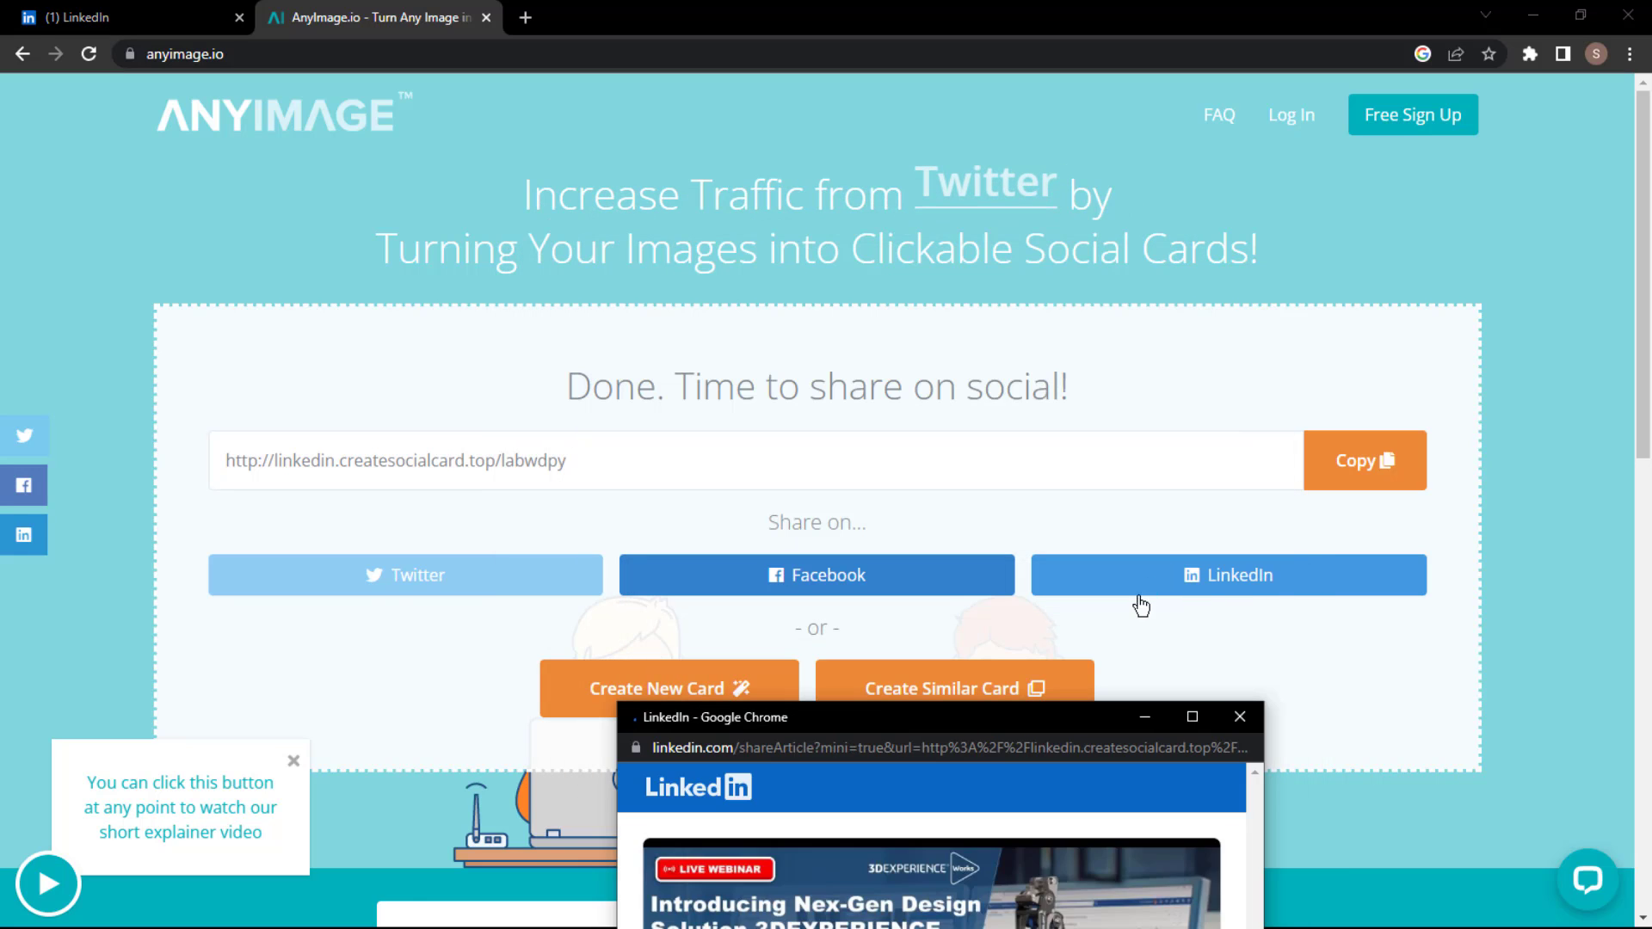
drag(1062, 733, 945, 413)
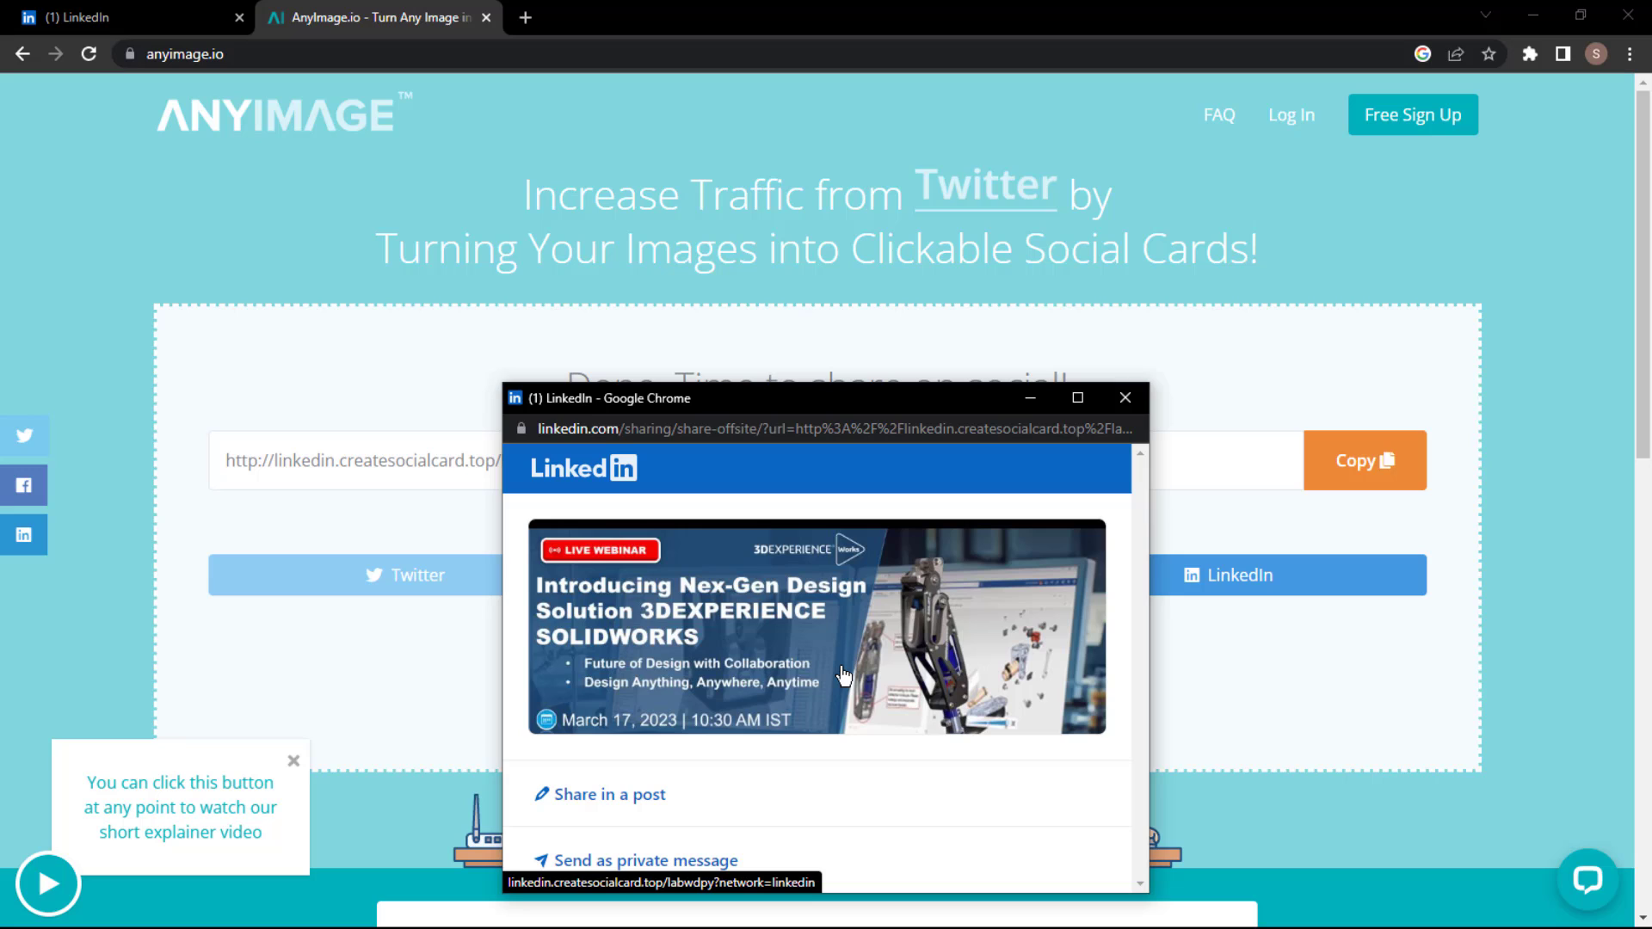
click(1038, 400)
click(1376, 462)
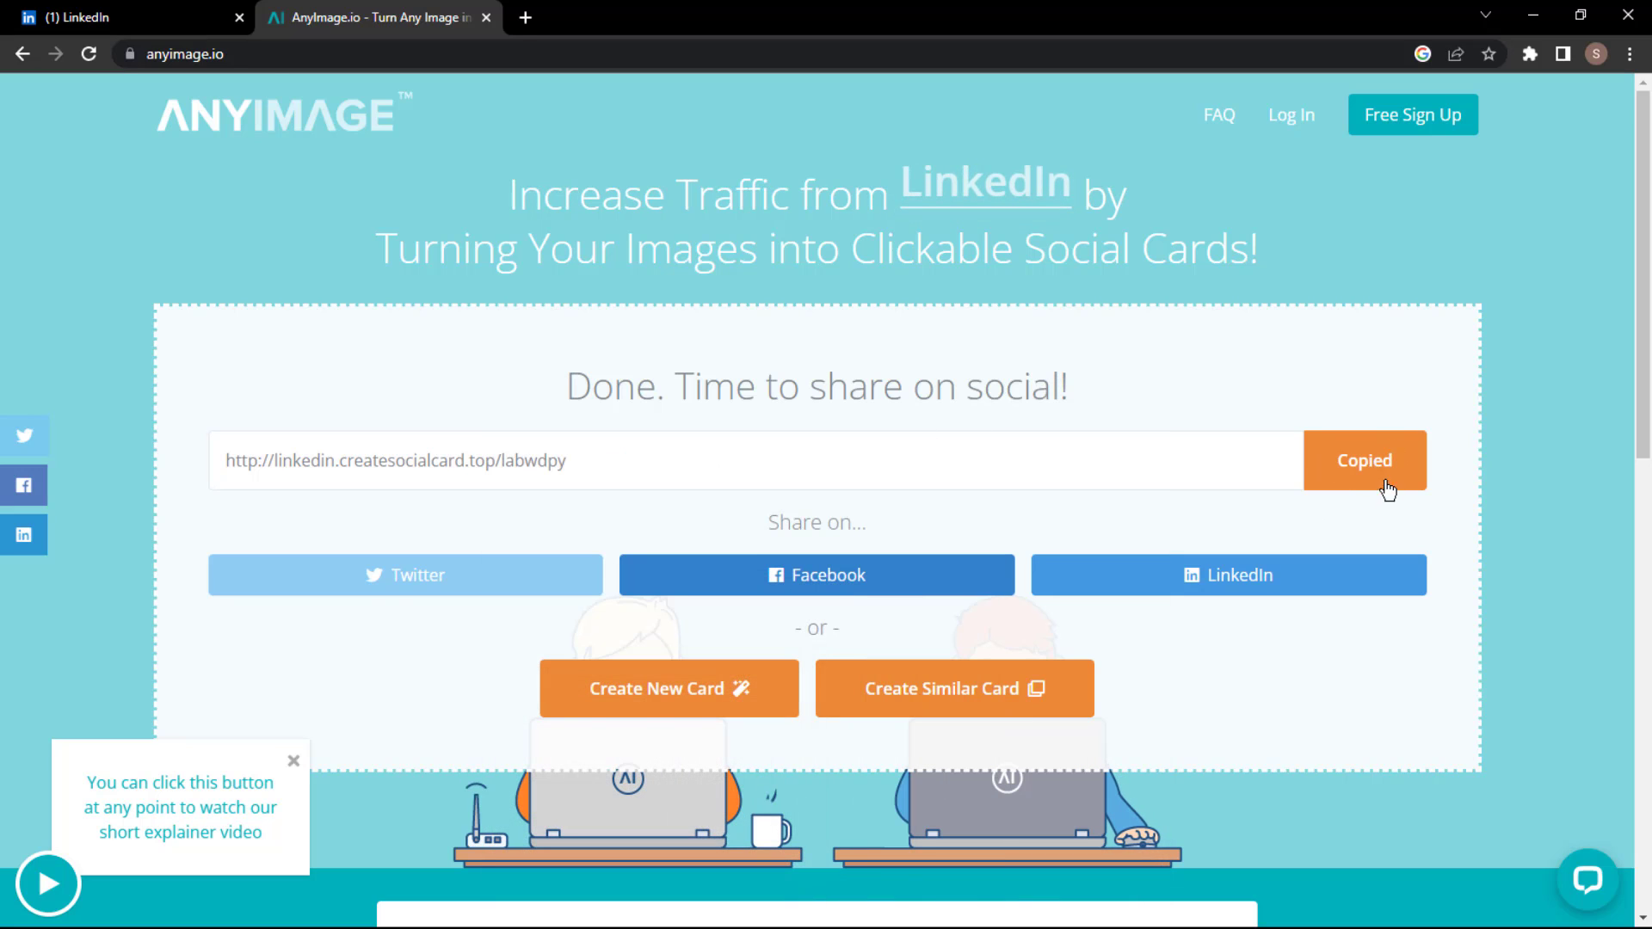
Start a LinkedIn post containing the pasted social card link
click(103, 17)
click(632, 185)
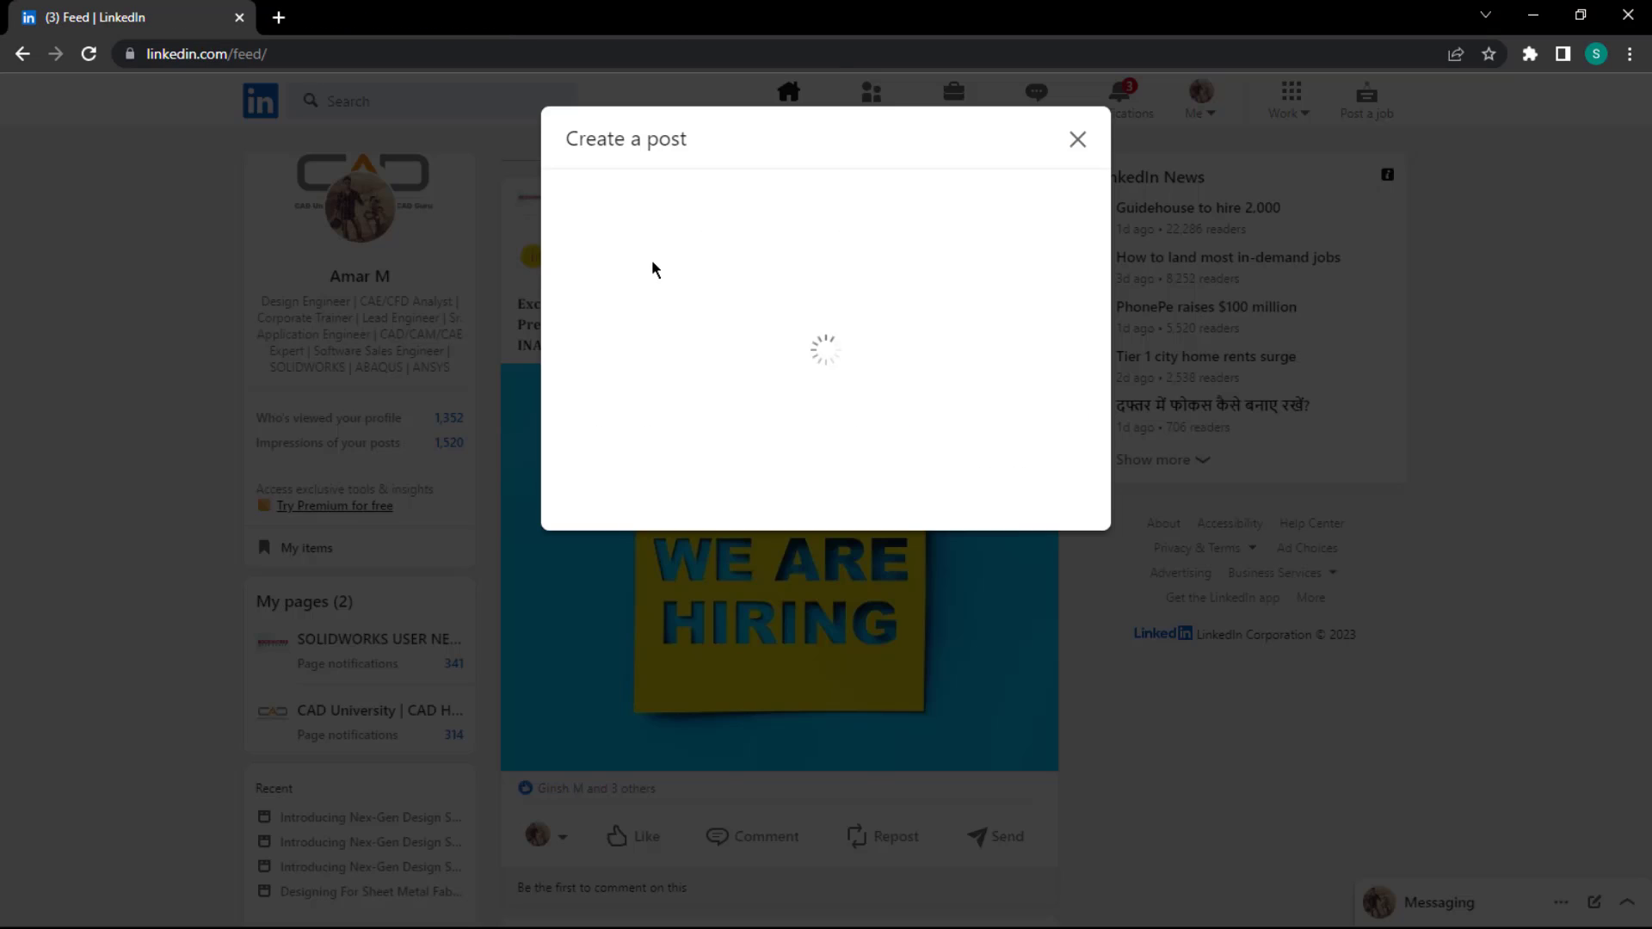
key(ctrl+v)
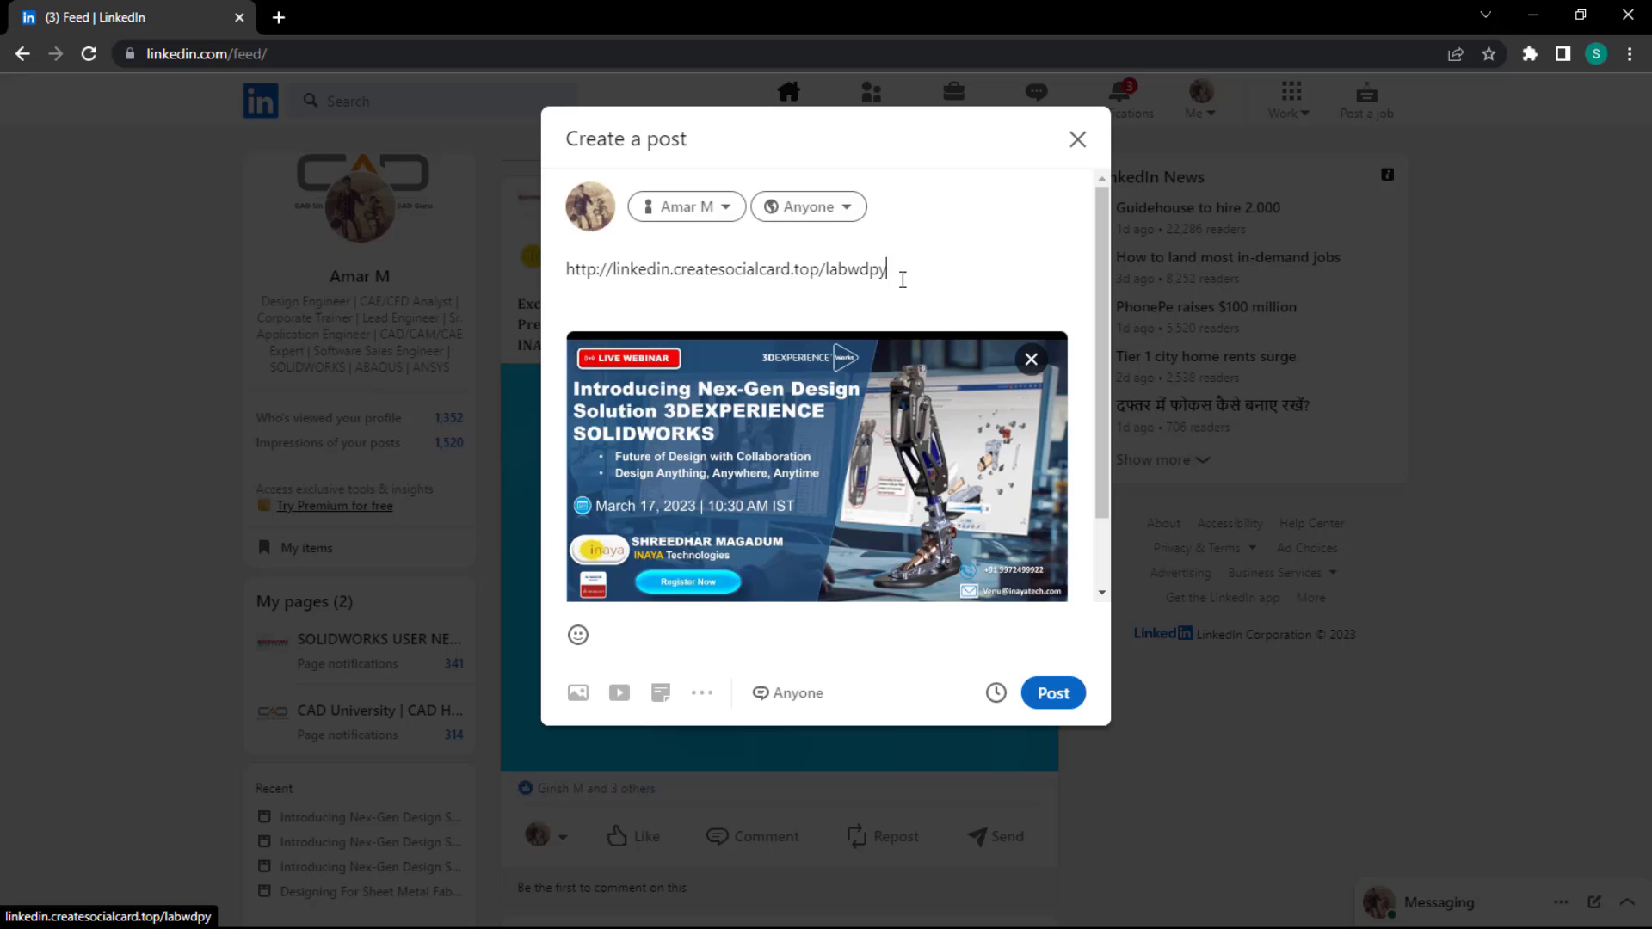
drag(901, 278, 494, 281)
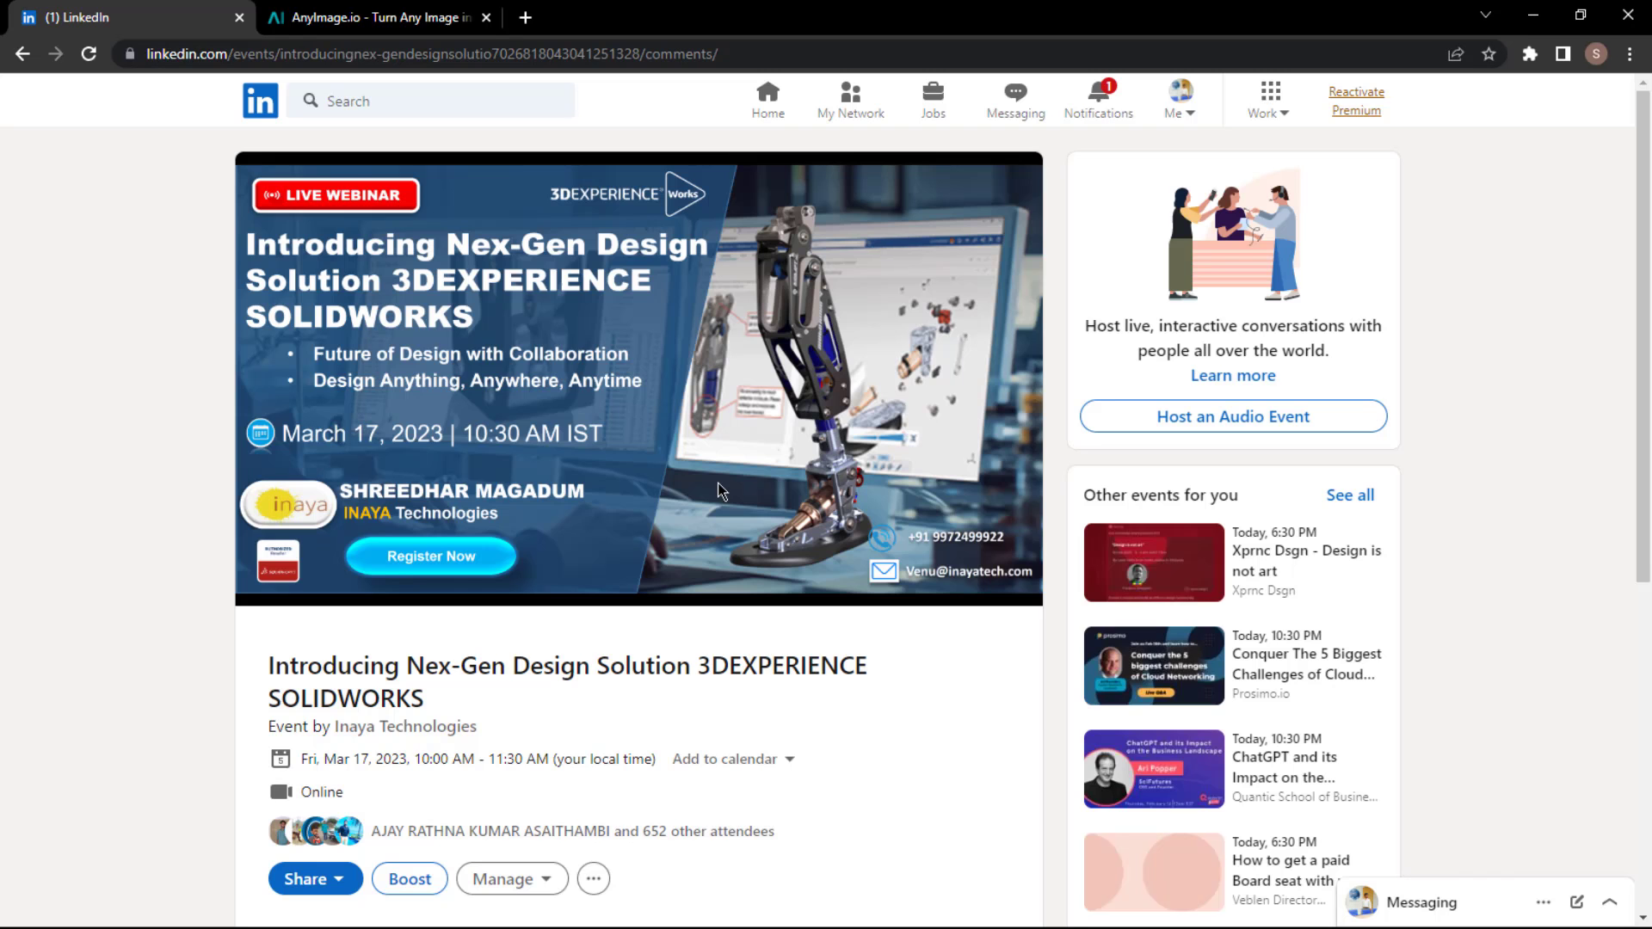
scroll(656, 530, down, 3)
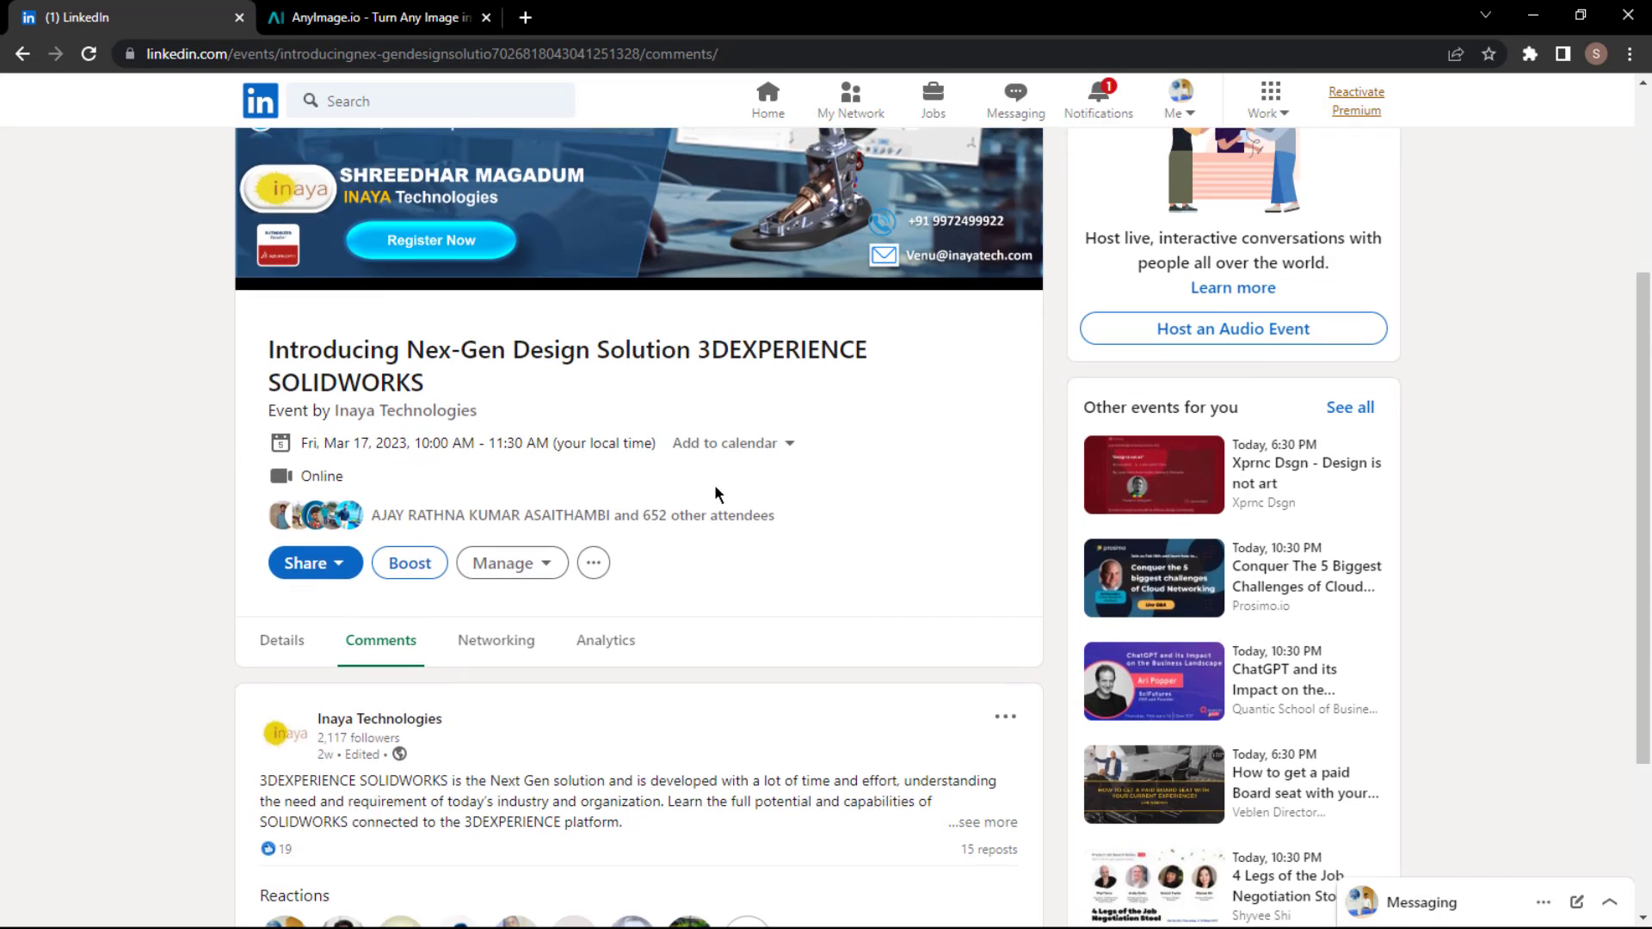
scroll(656, 529, down, 2)
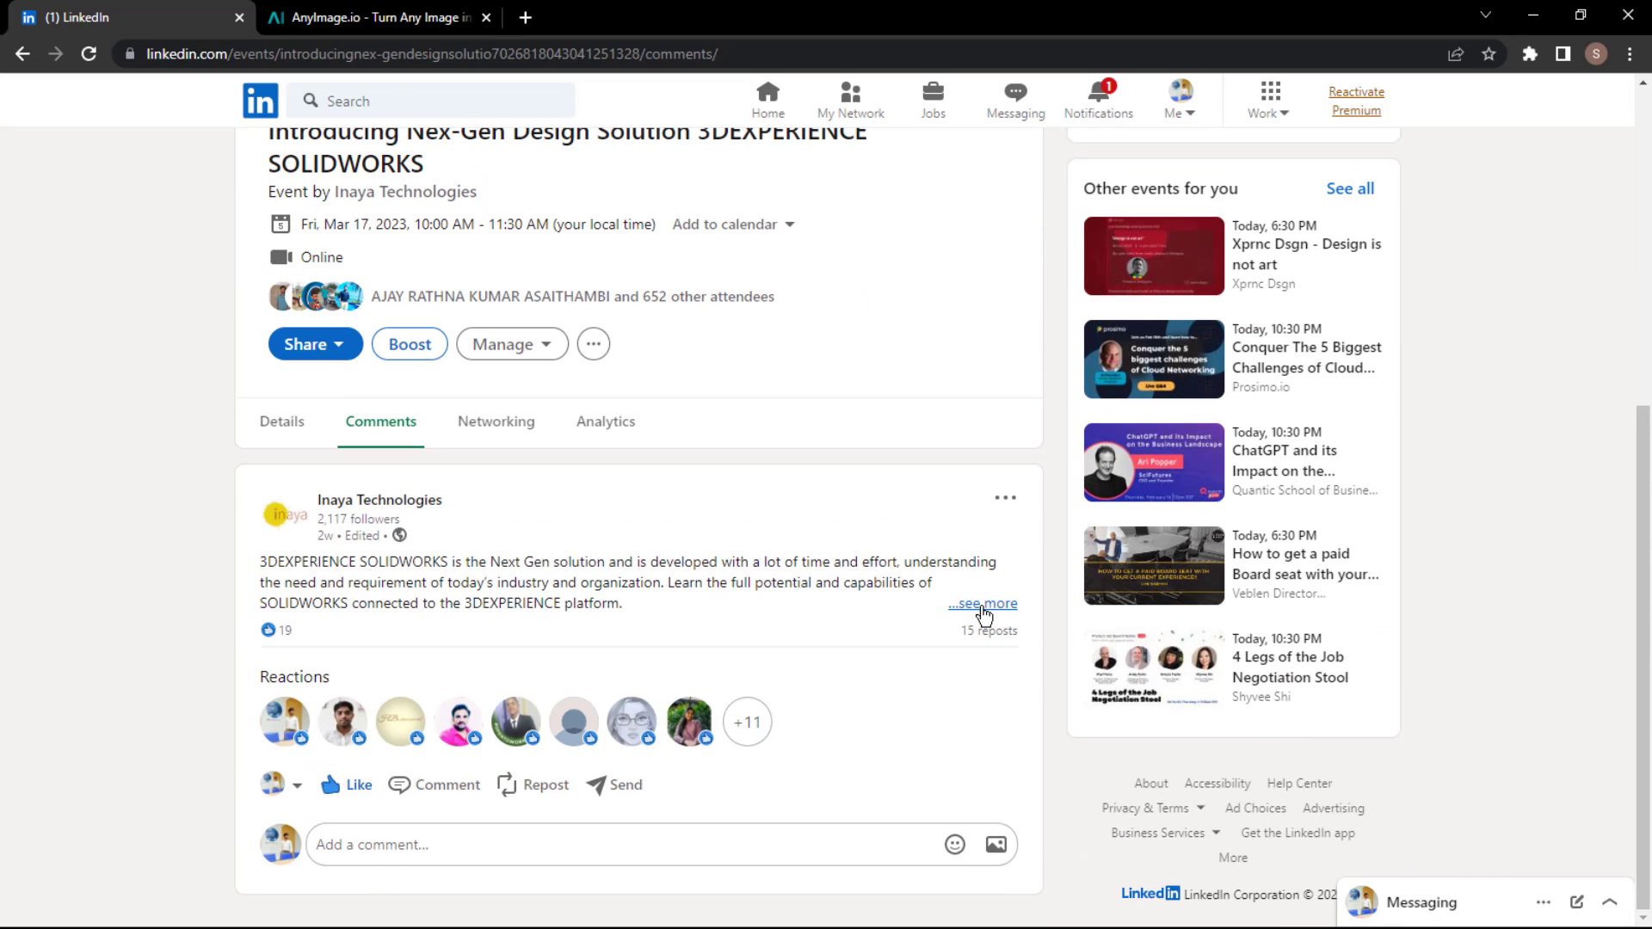
Expand the event's full description and select it for copying
click(982, 604)
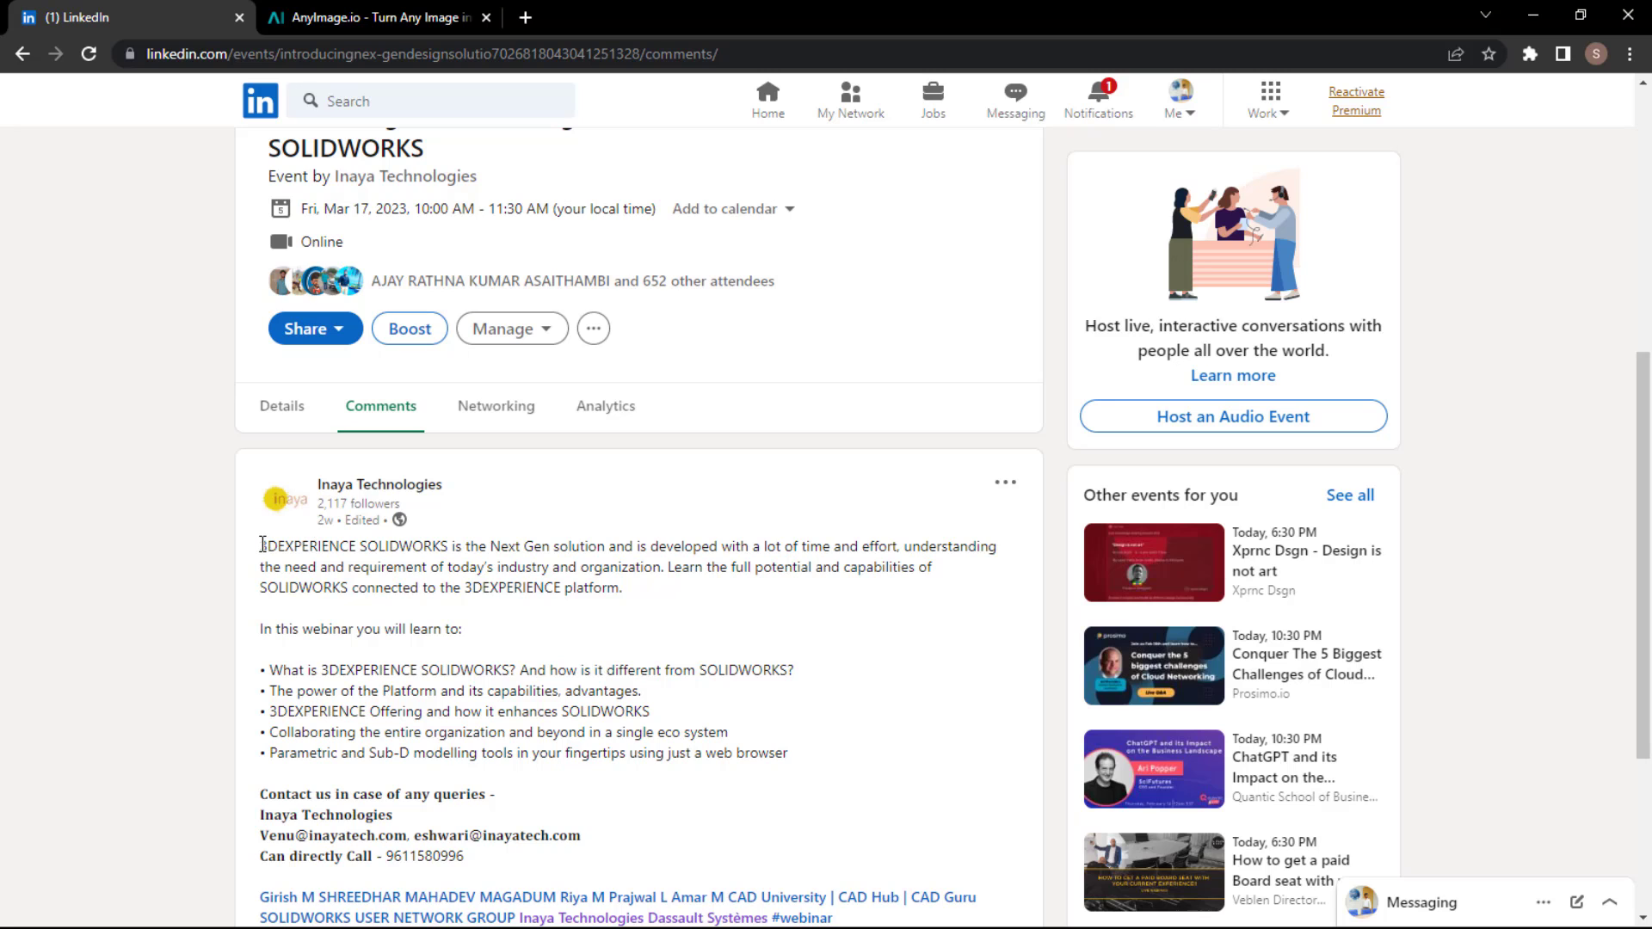
drag(262, 544, 539, 873)
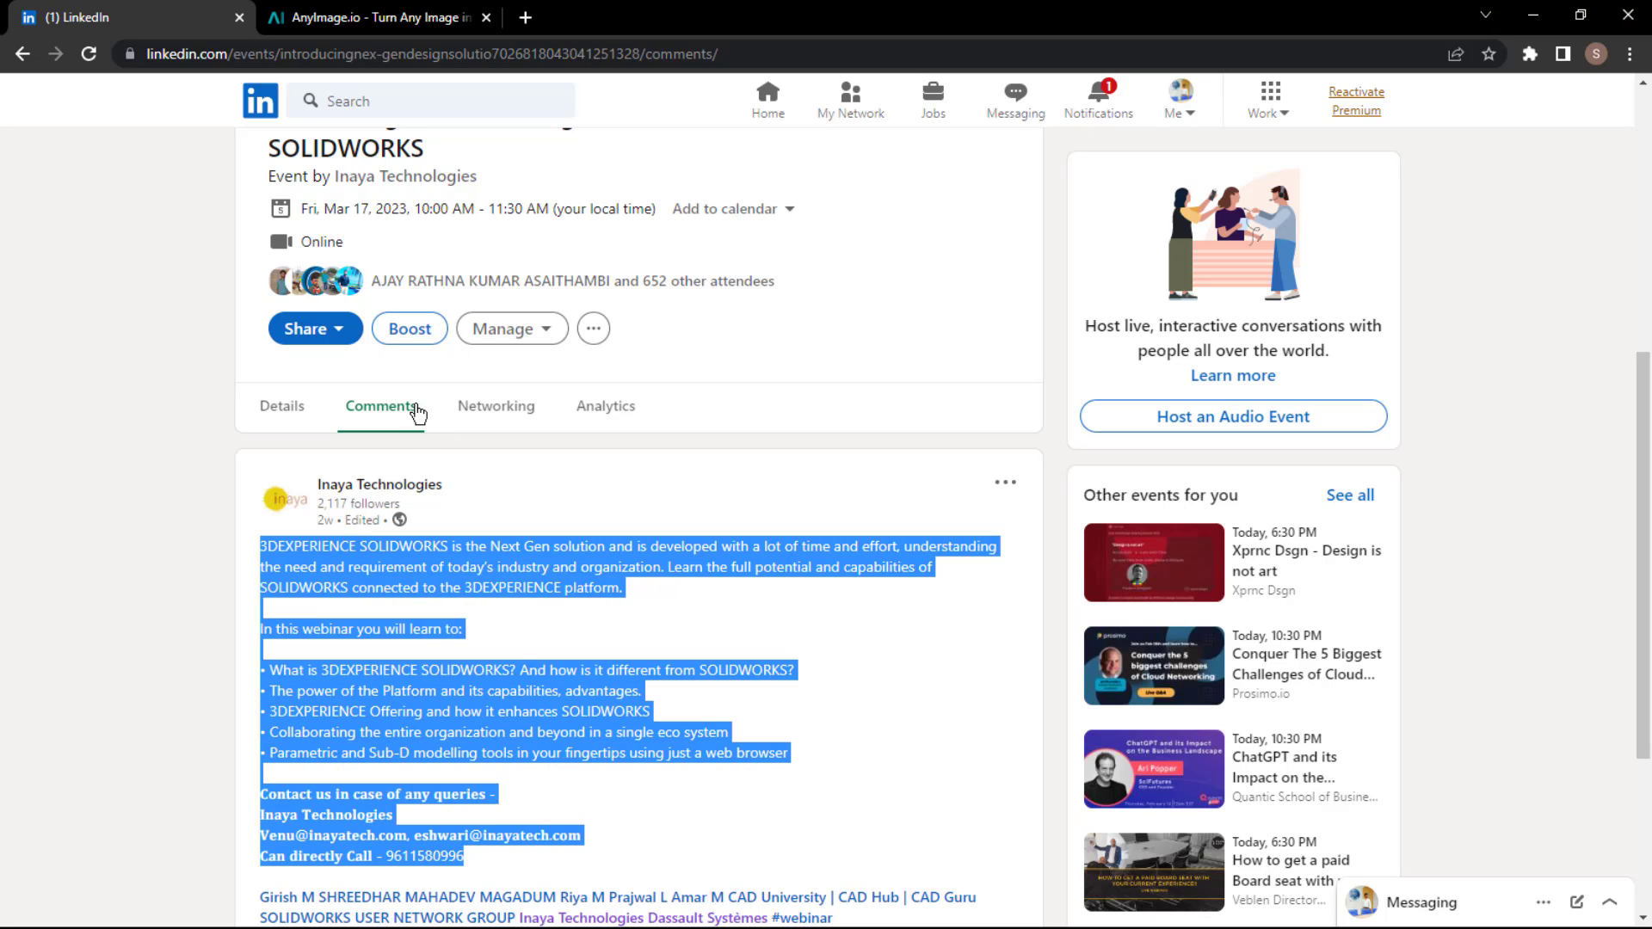
key(super)
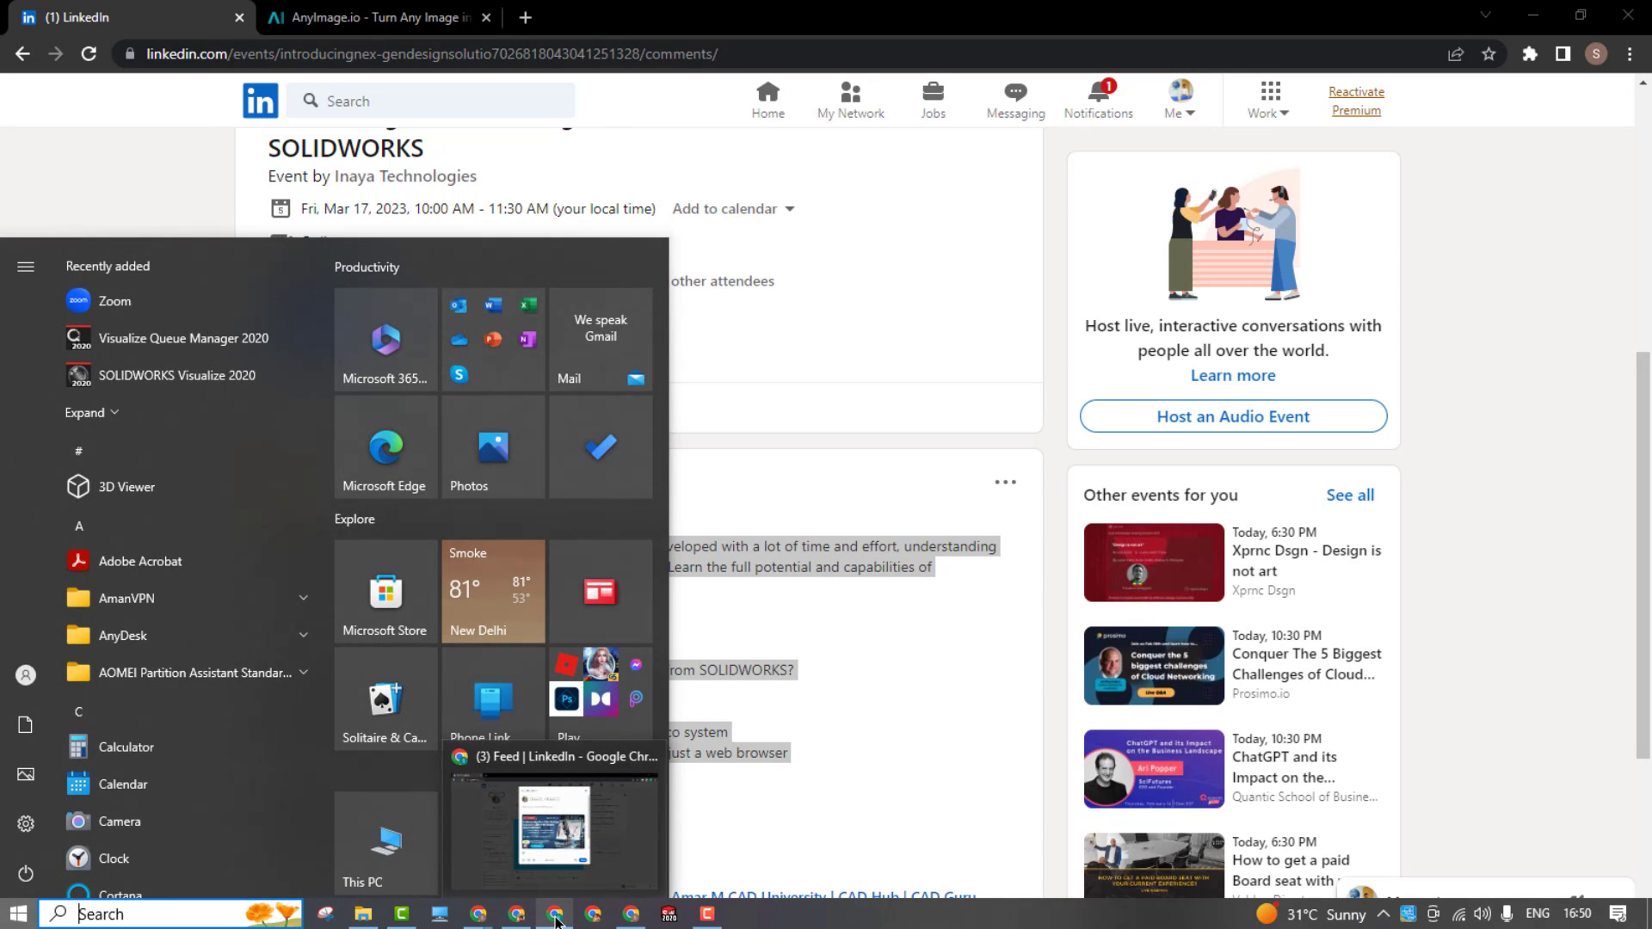
Publish the post with the pasted event description, then open AnyImage.io via Google
click(555, 914)
key(ctrl+v)
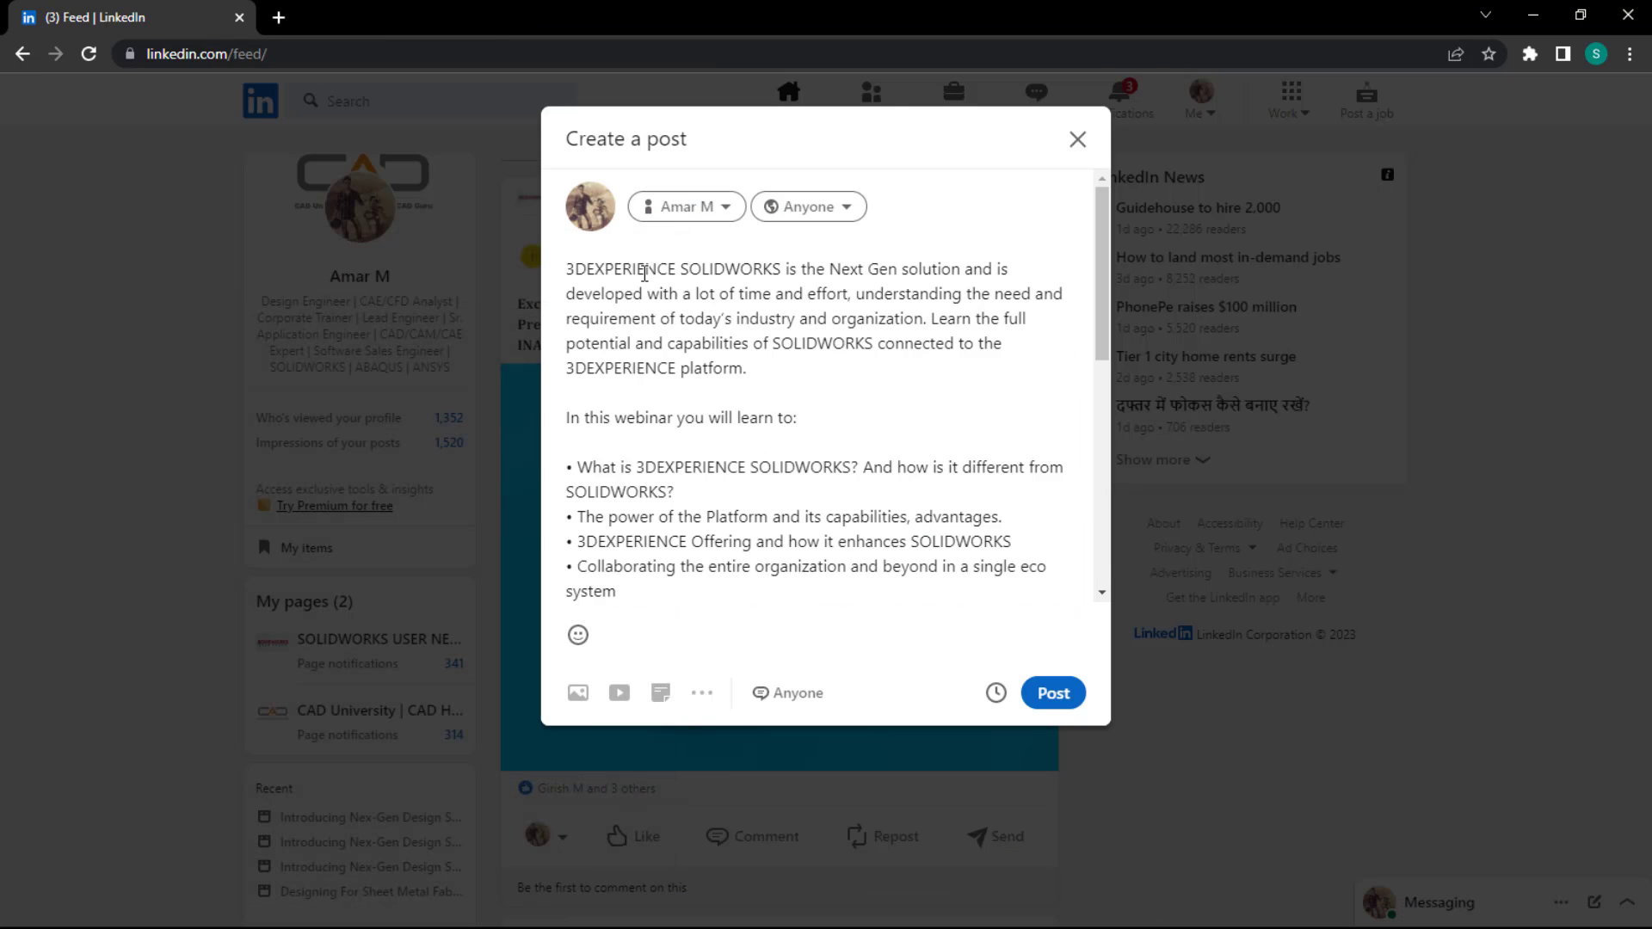
scroll(686, 327, down, 10)
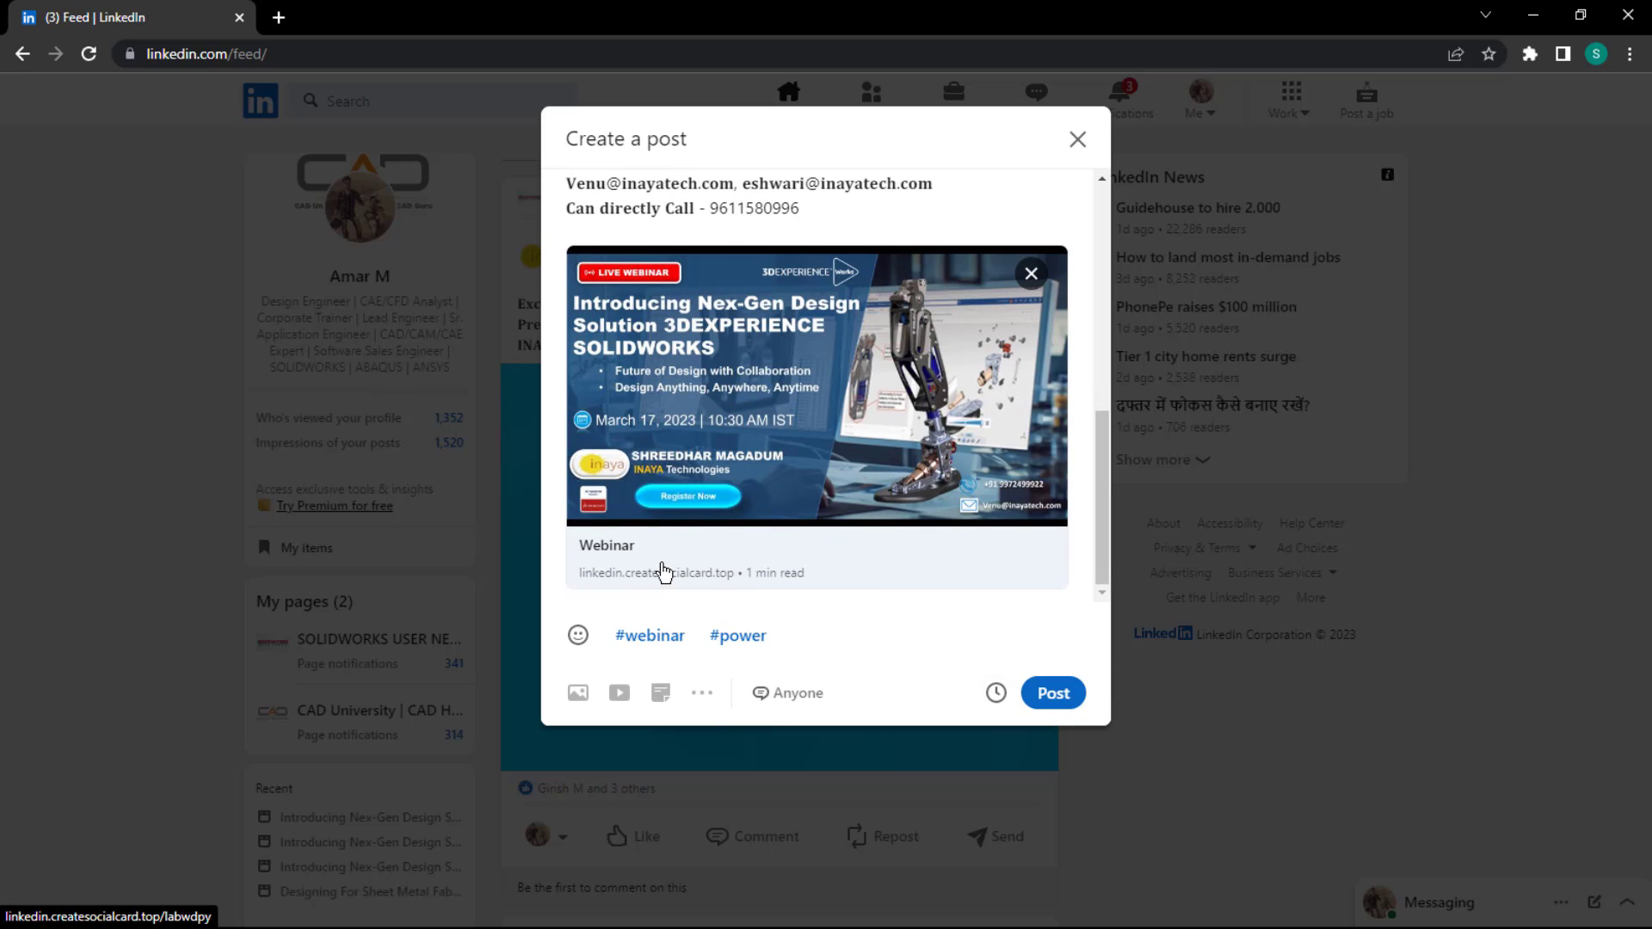
scroll(697, 558, up, 10)
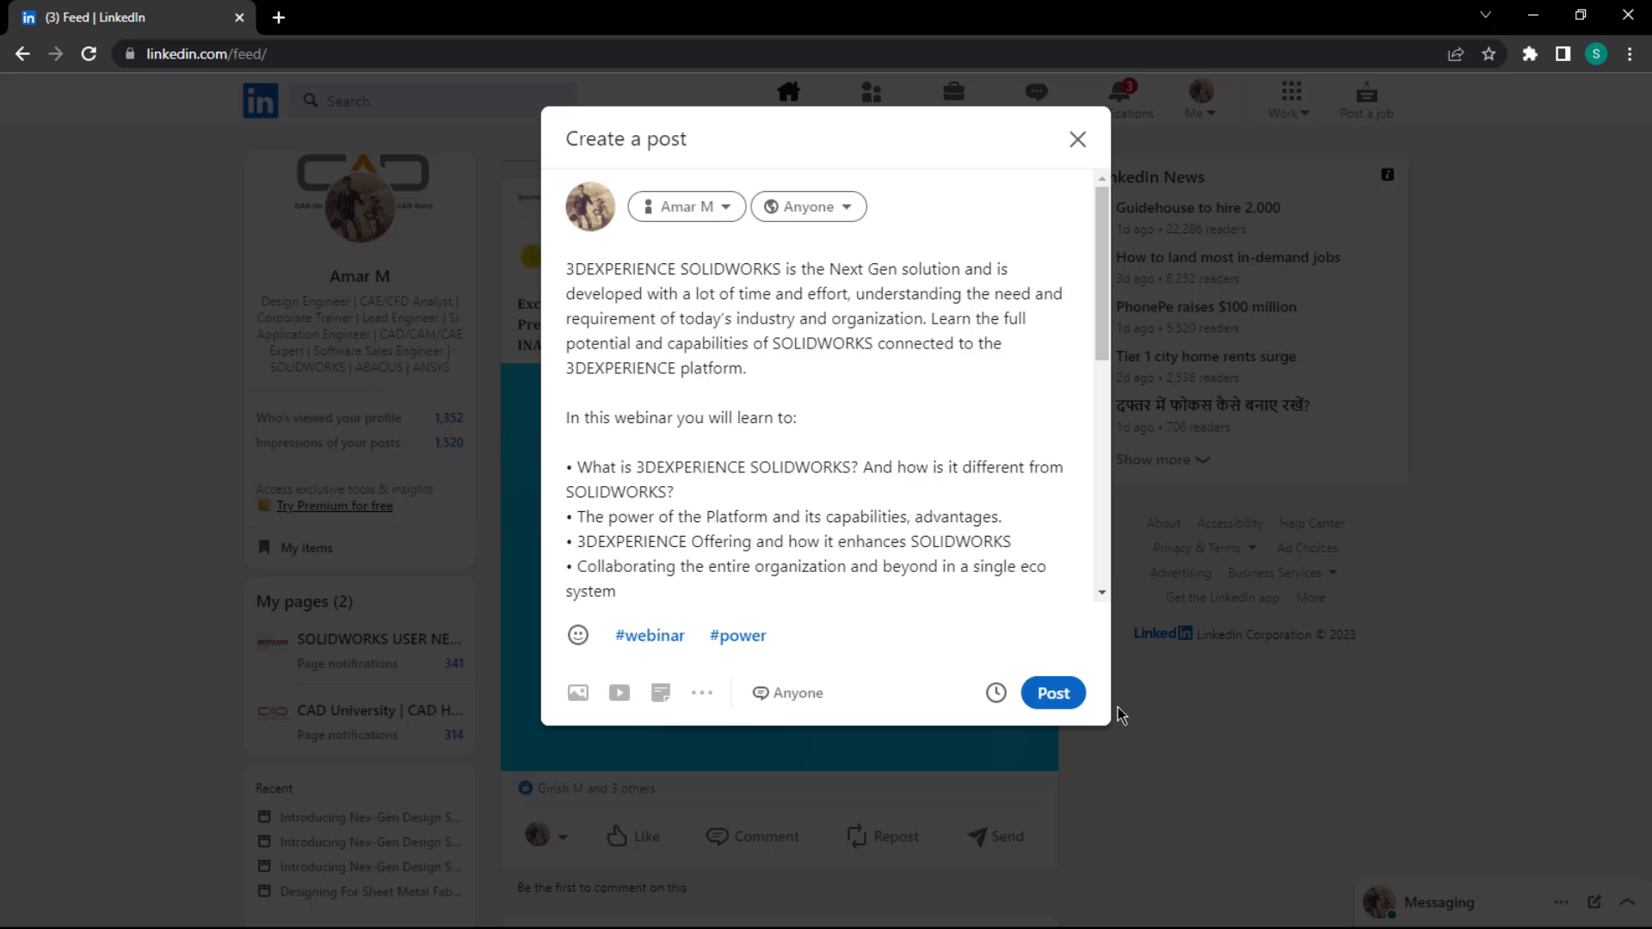
click(1053, 691)
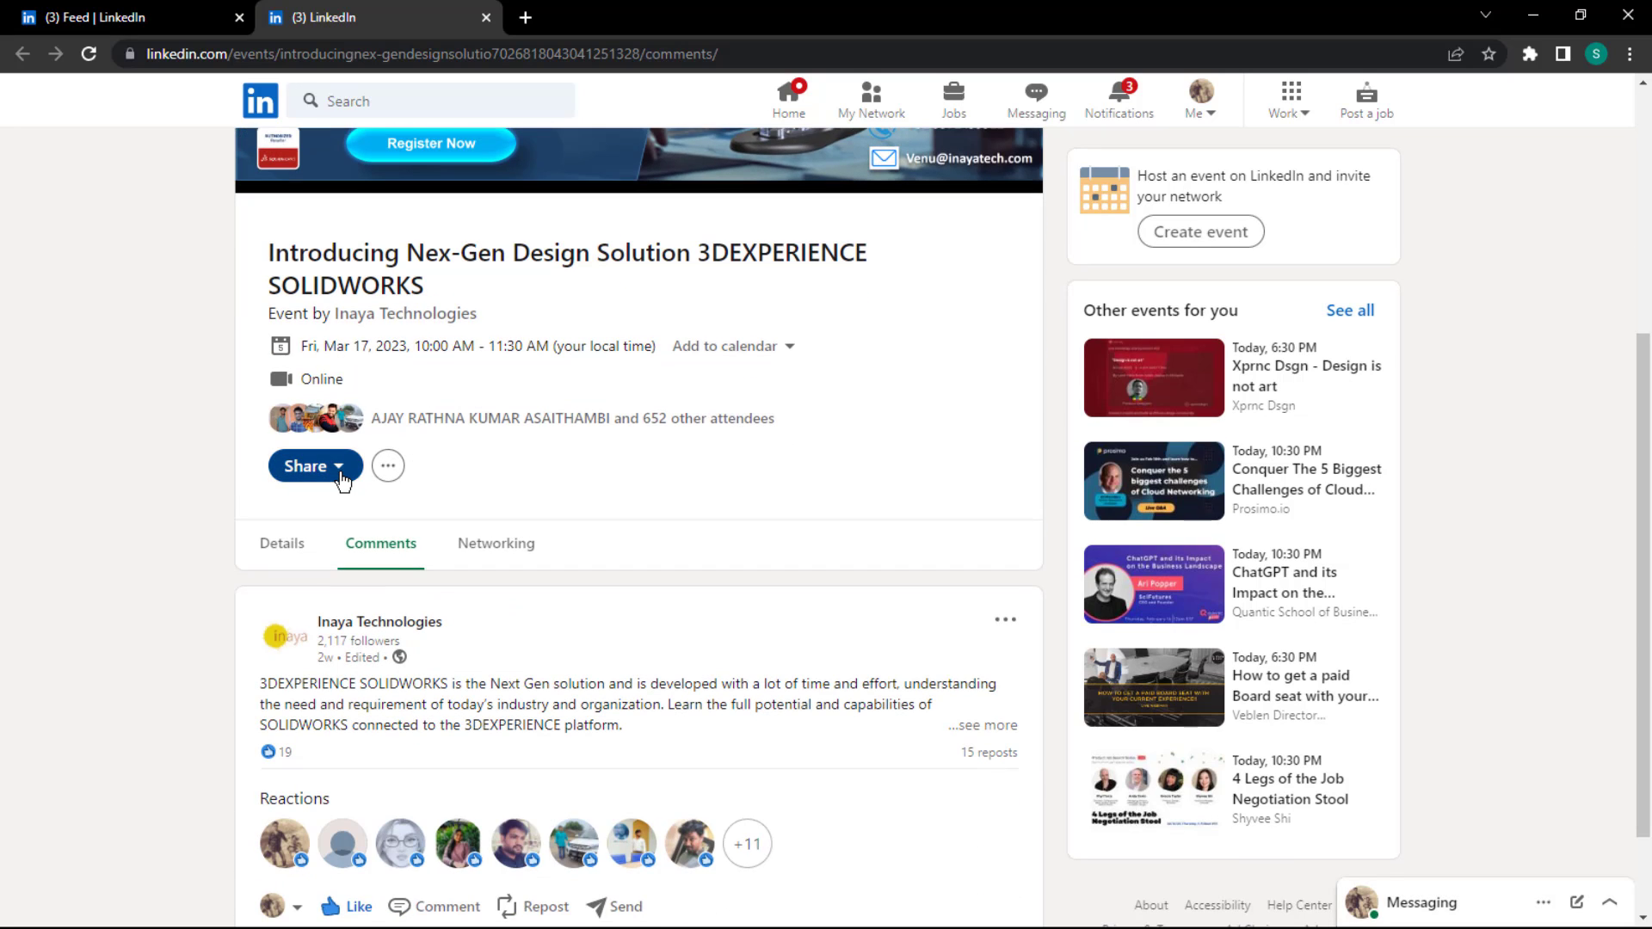
scroll(439, 445, up, 3)
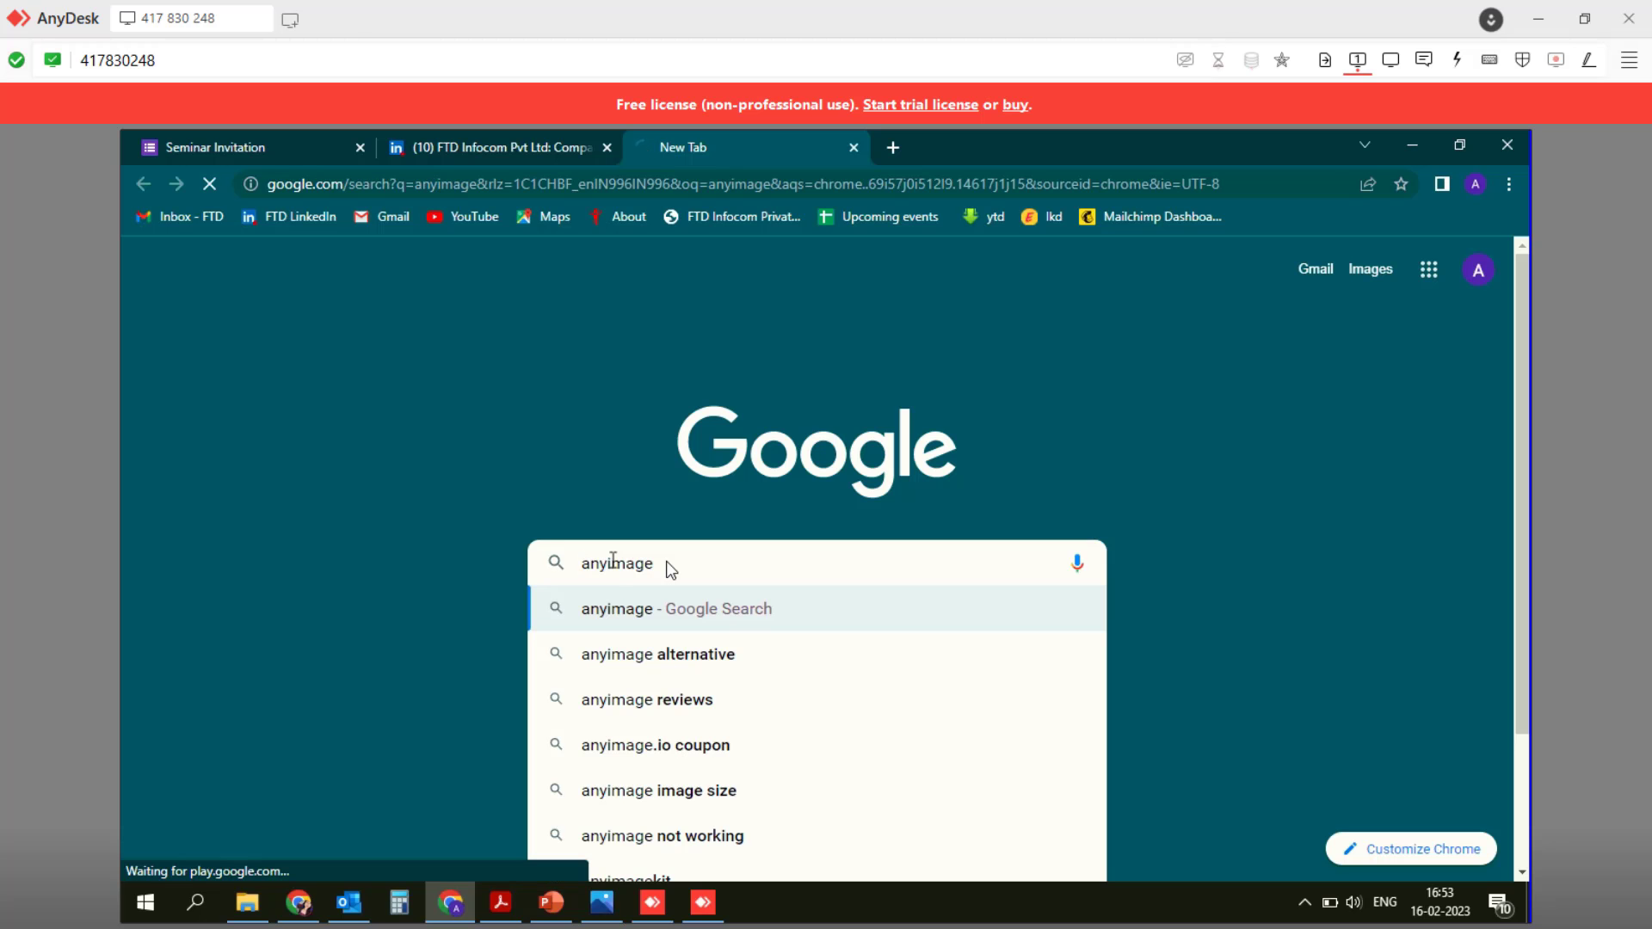
key(Return)
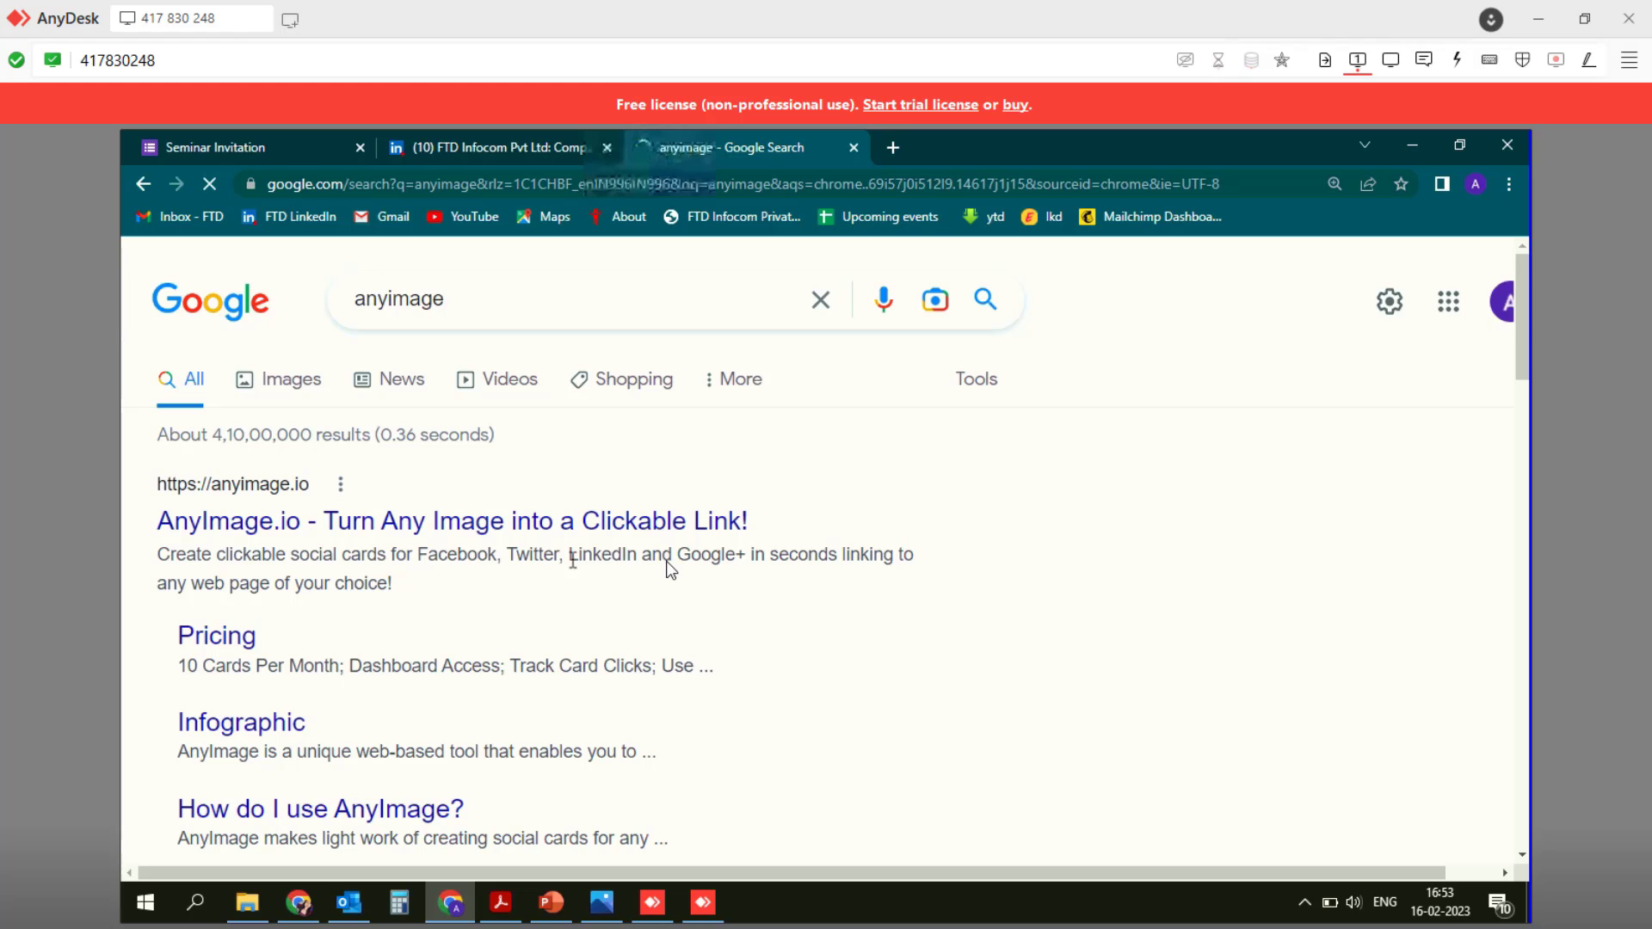
click(510, 530)
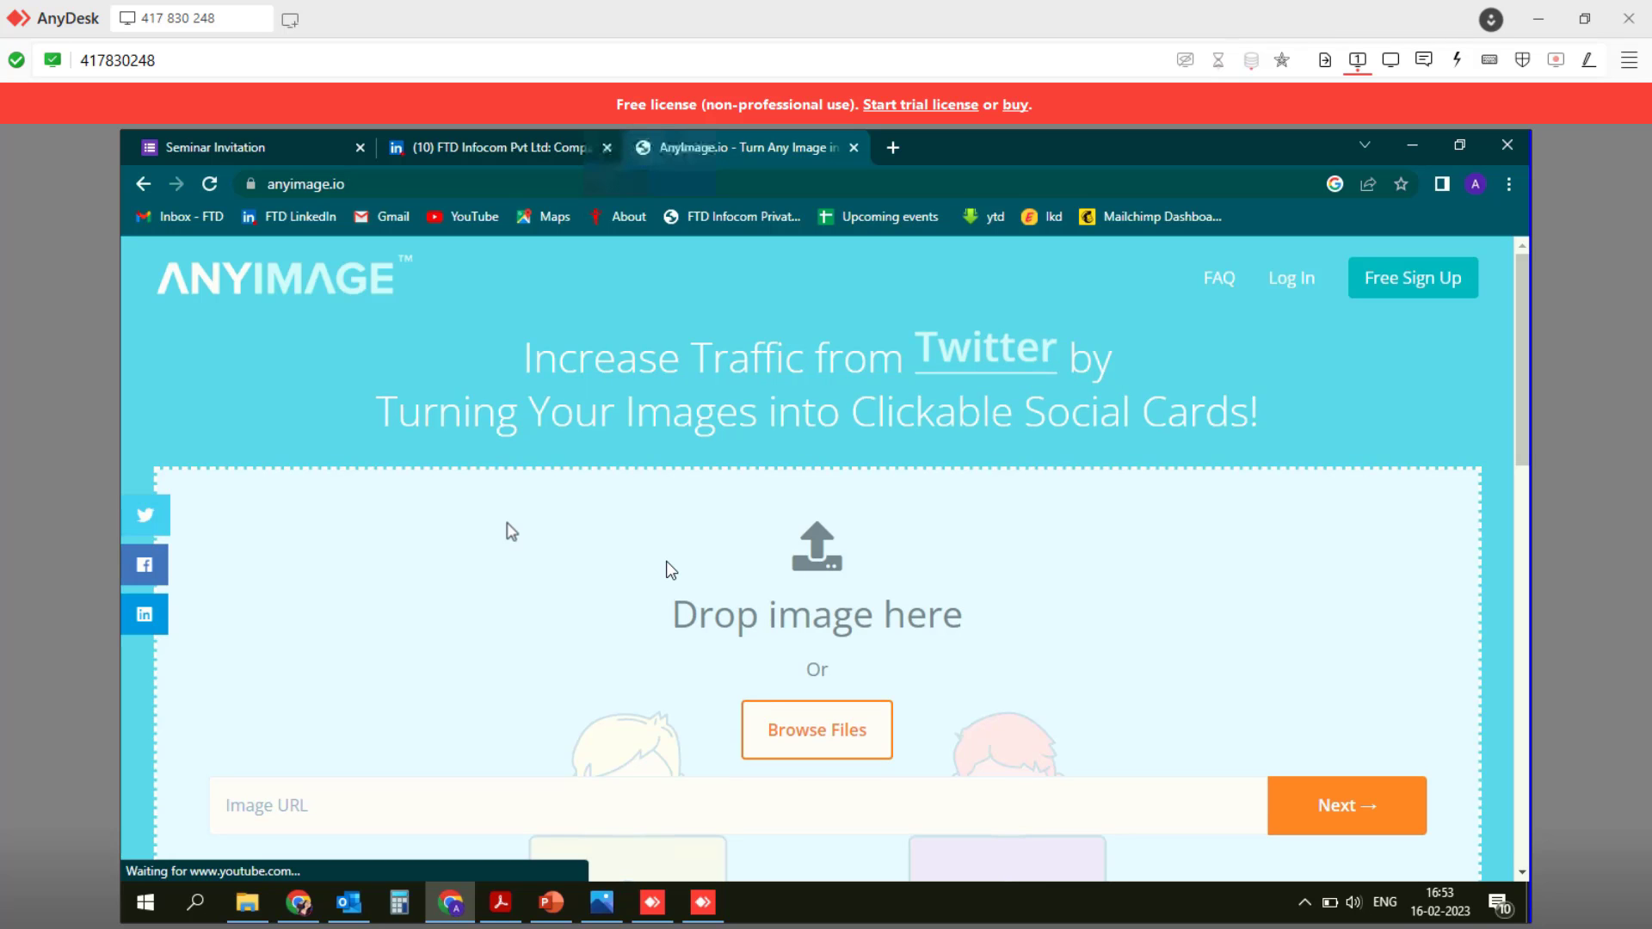
Drag the CYPE Seminar image from Downloads onto the AnyImage.io drop zone
click(246, 900)
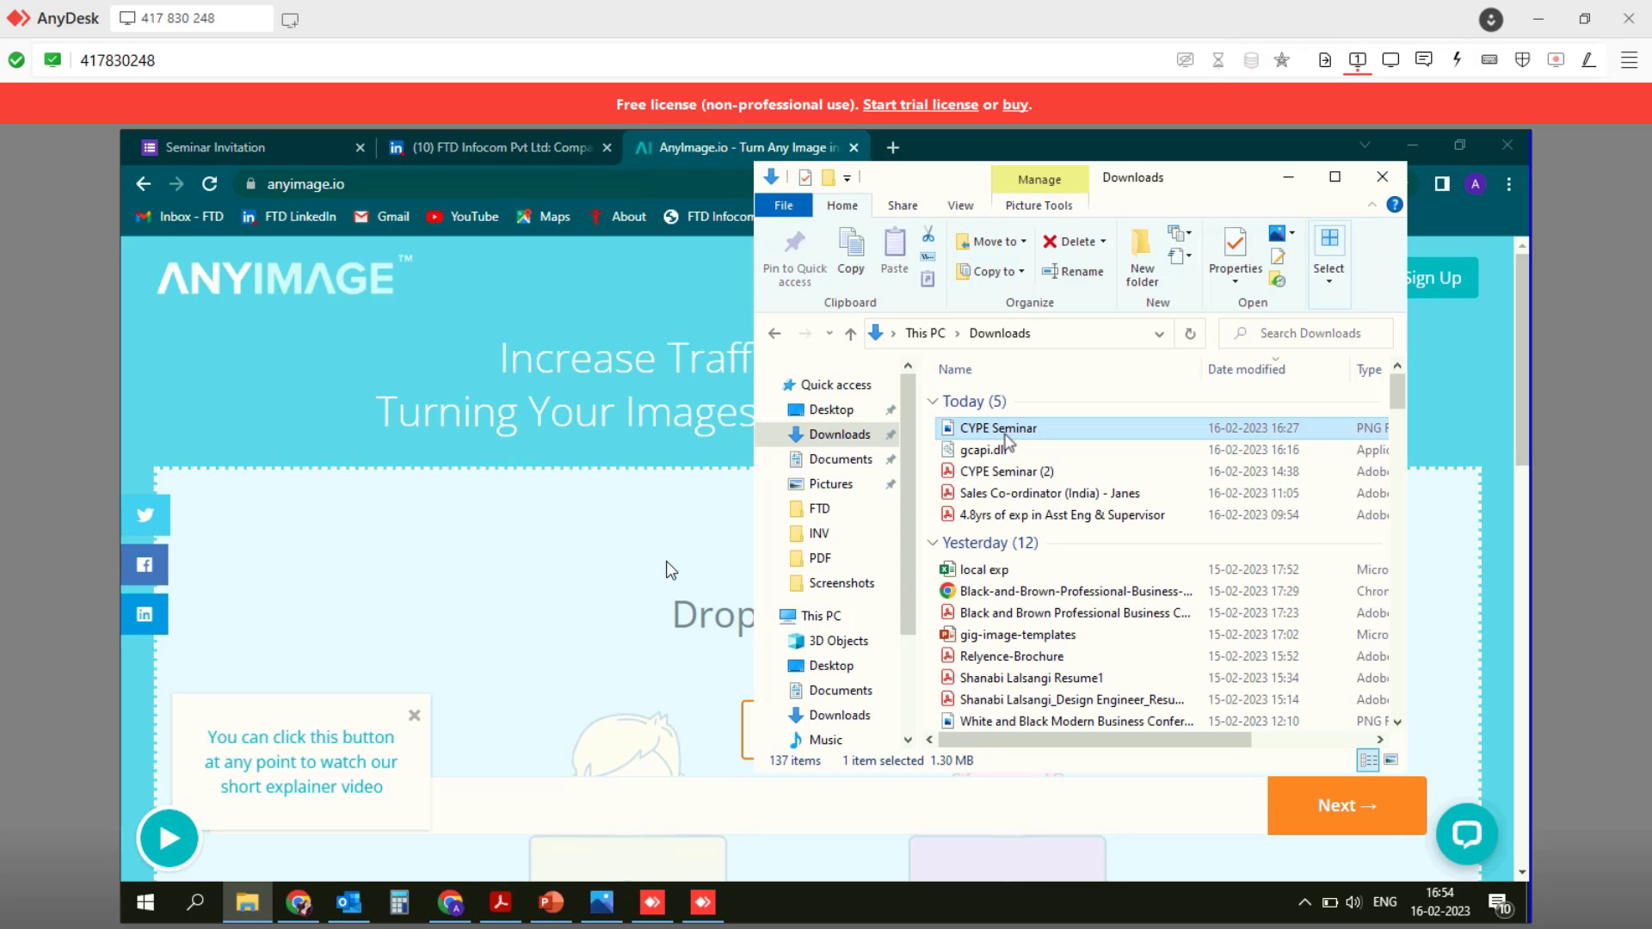
drag(1005, 439, 609, 618)
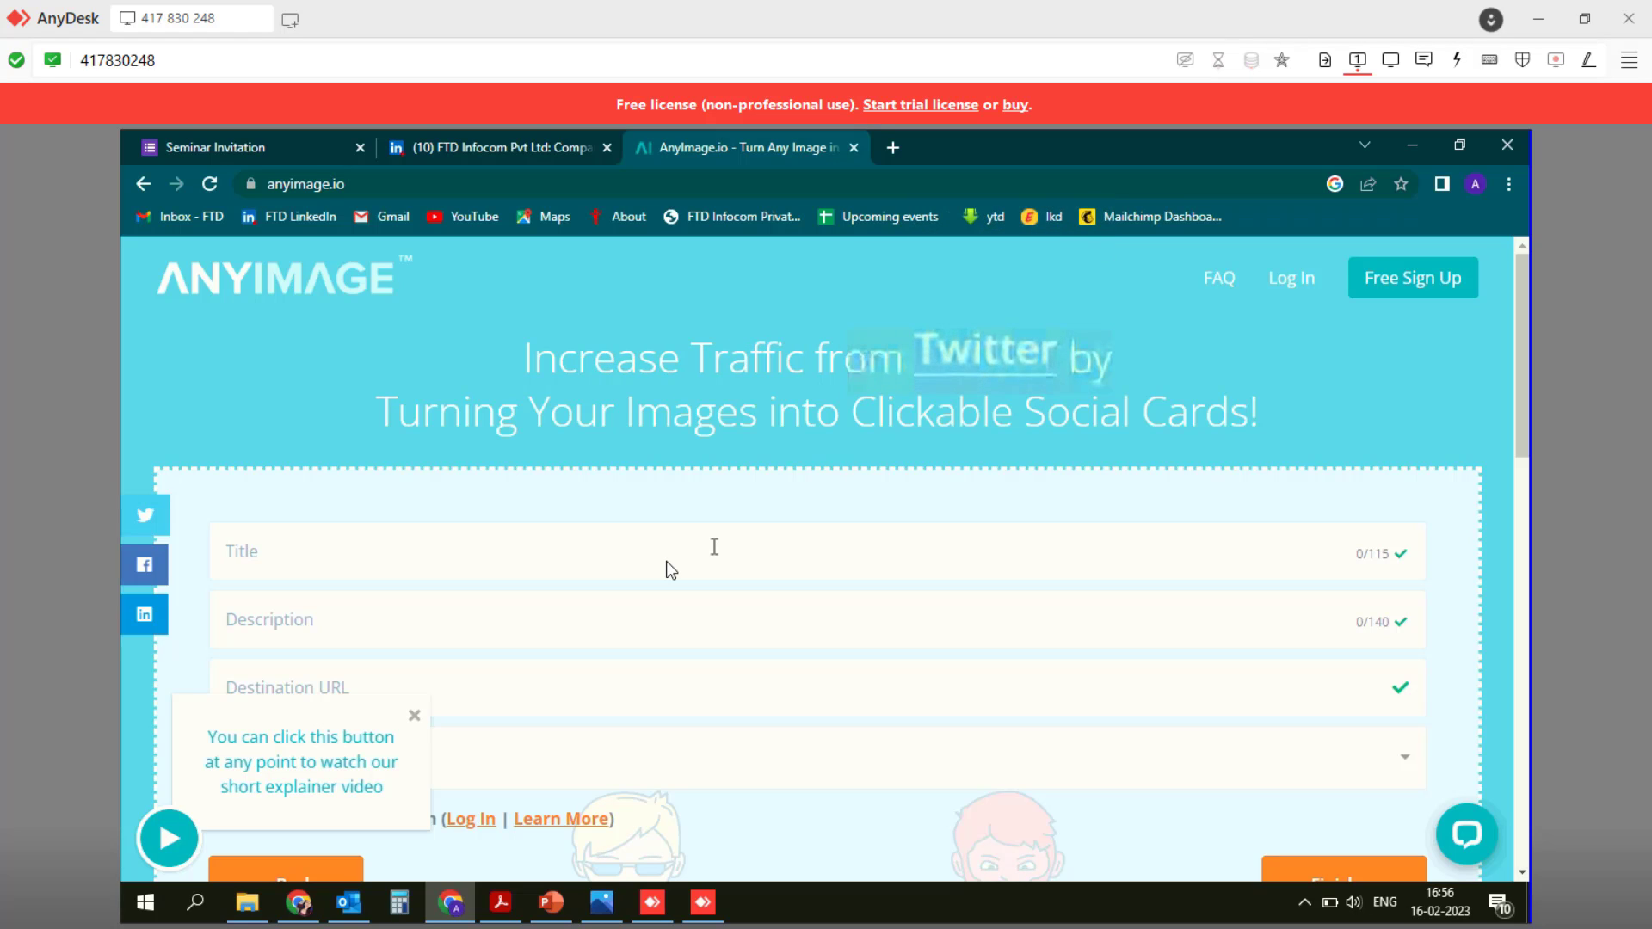
text(Semin)
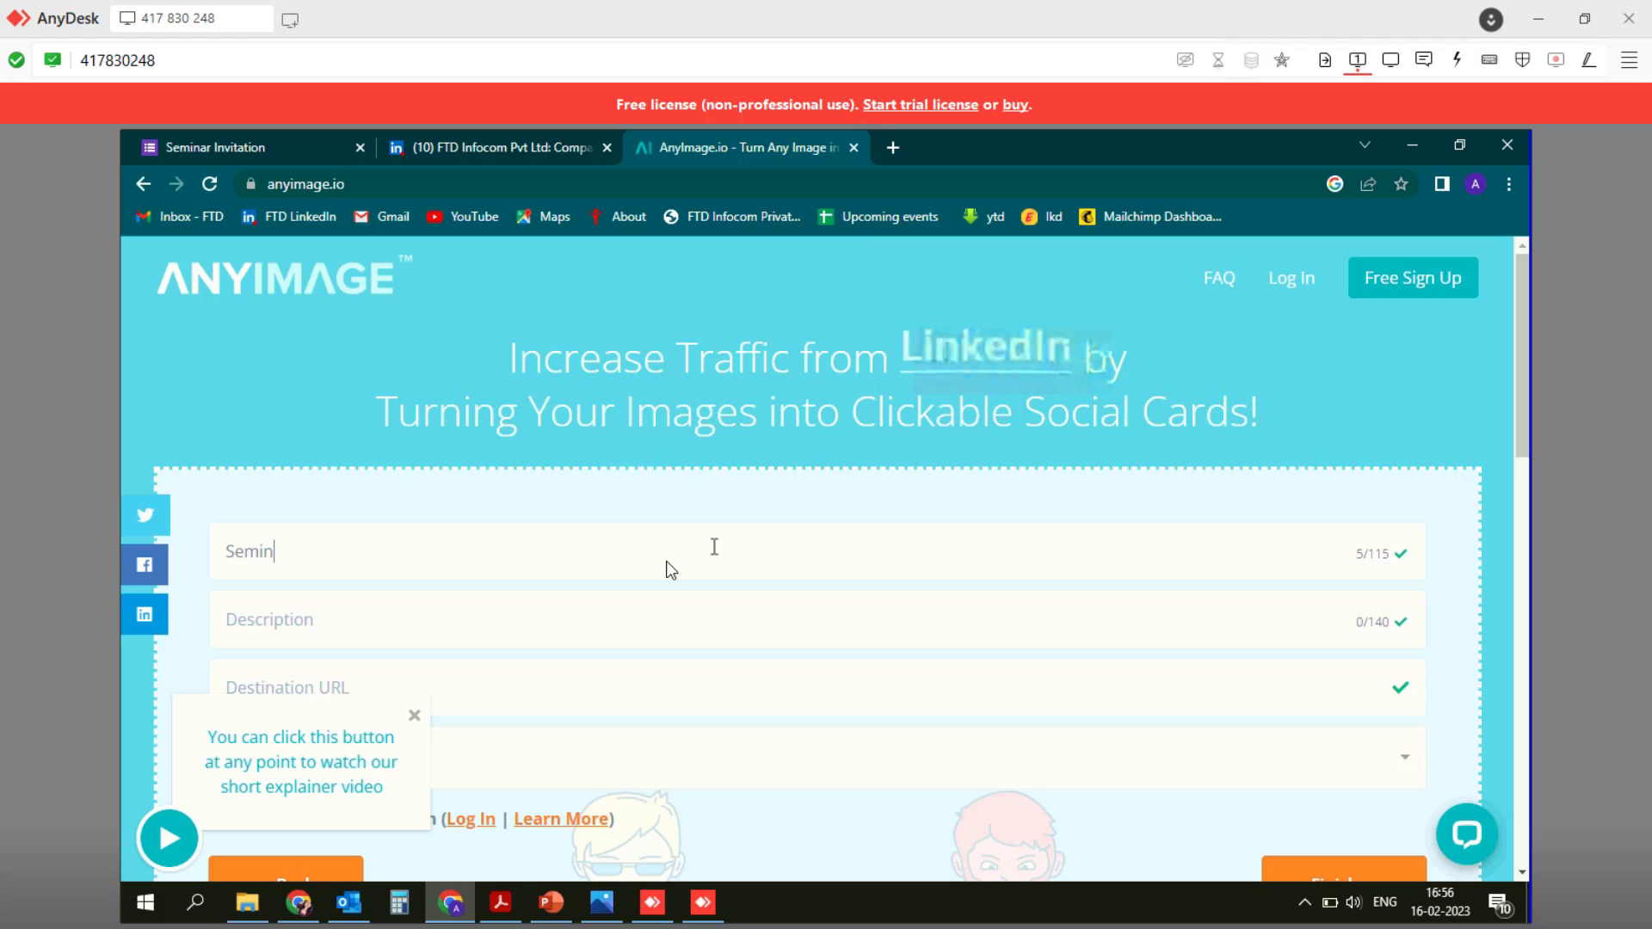
text(ar)
Describe the card 'Structural Solution by CYPE Software' and link it to the Seminar Invitation form
text("Structural Solution by CYPE Software)
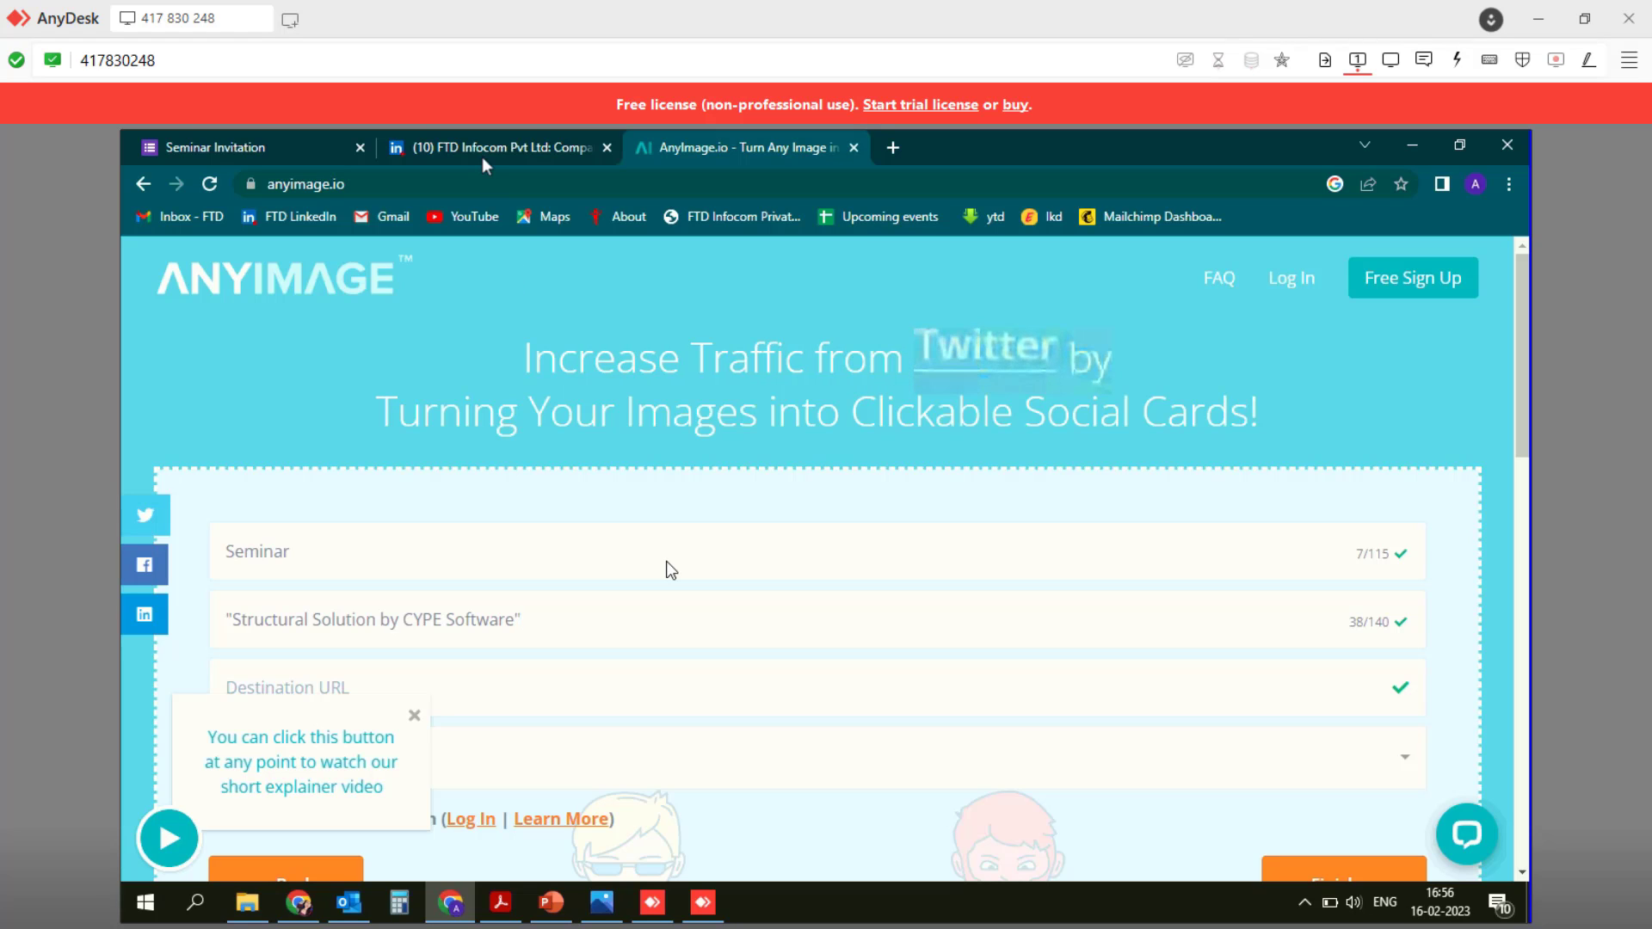
click(238, 146)
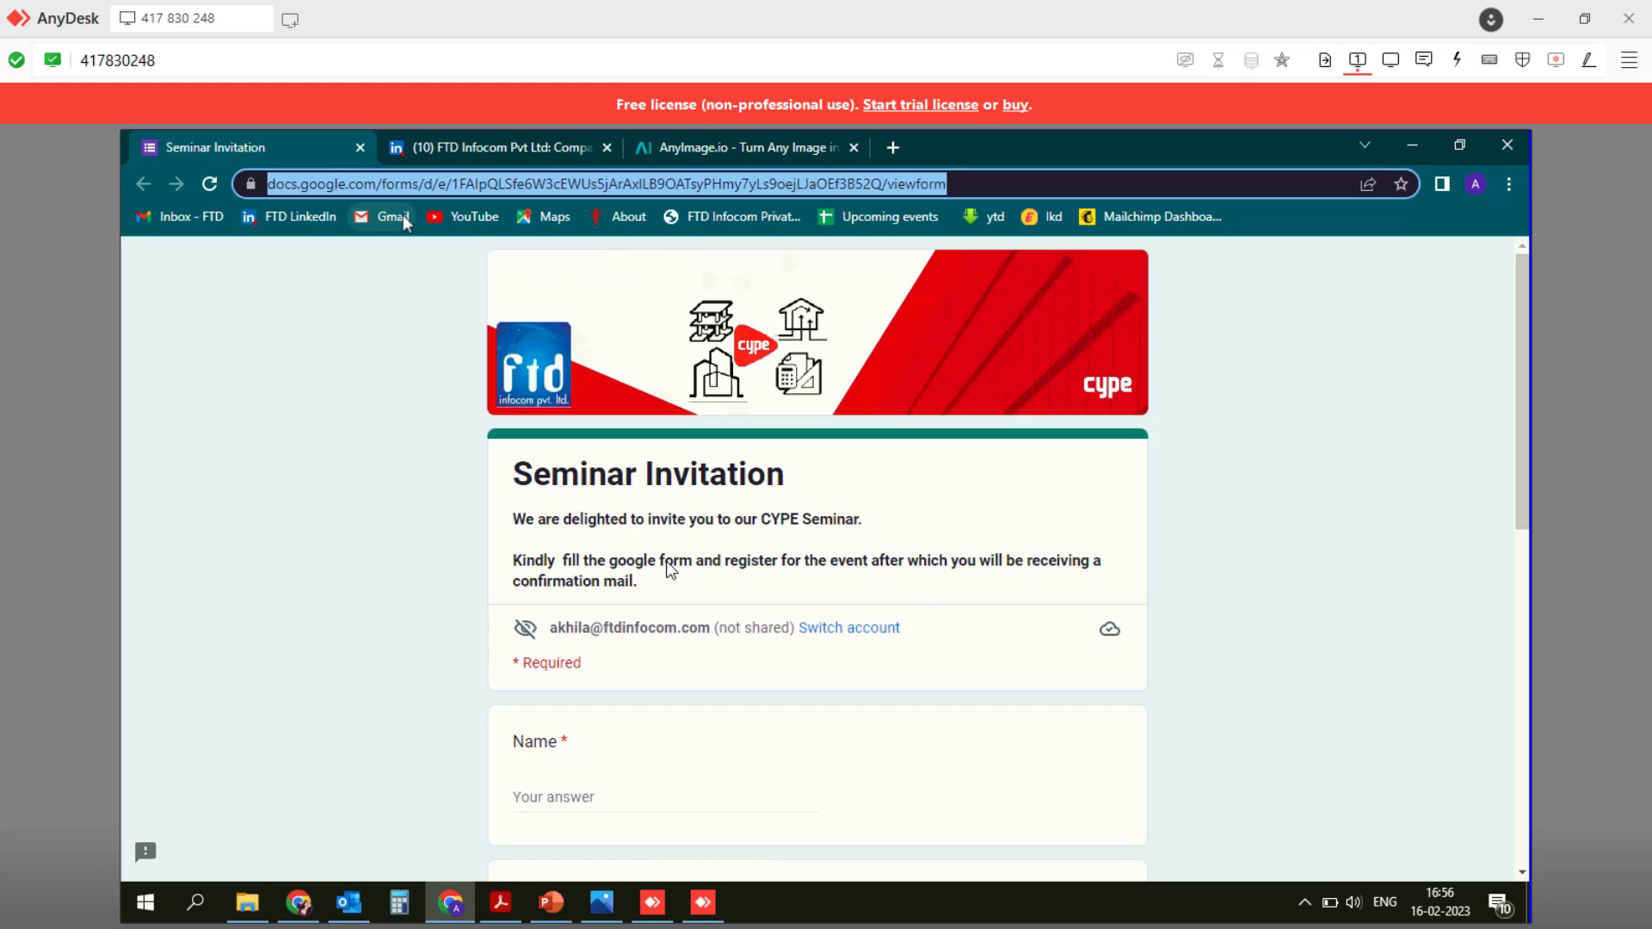
click(723, 143)
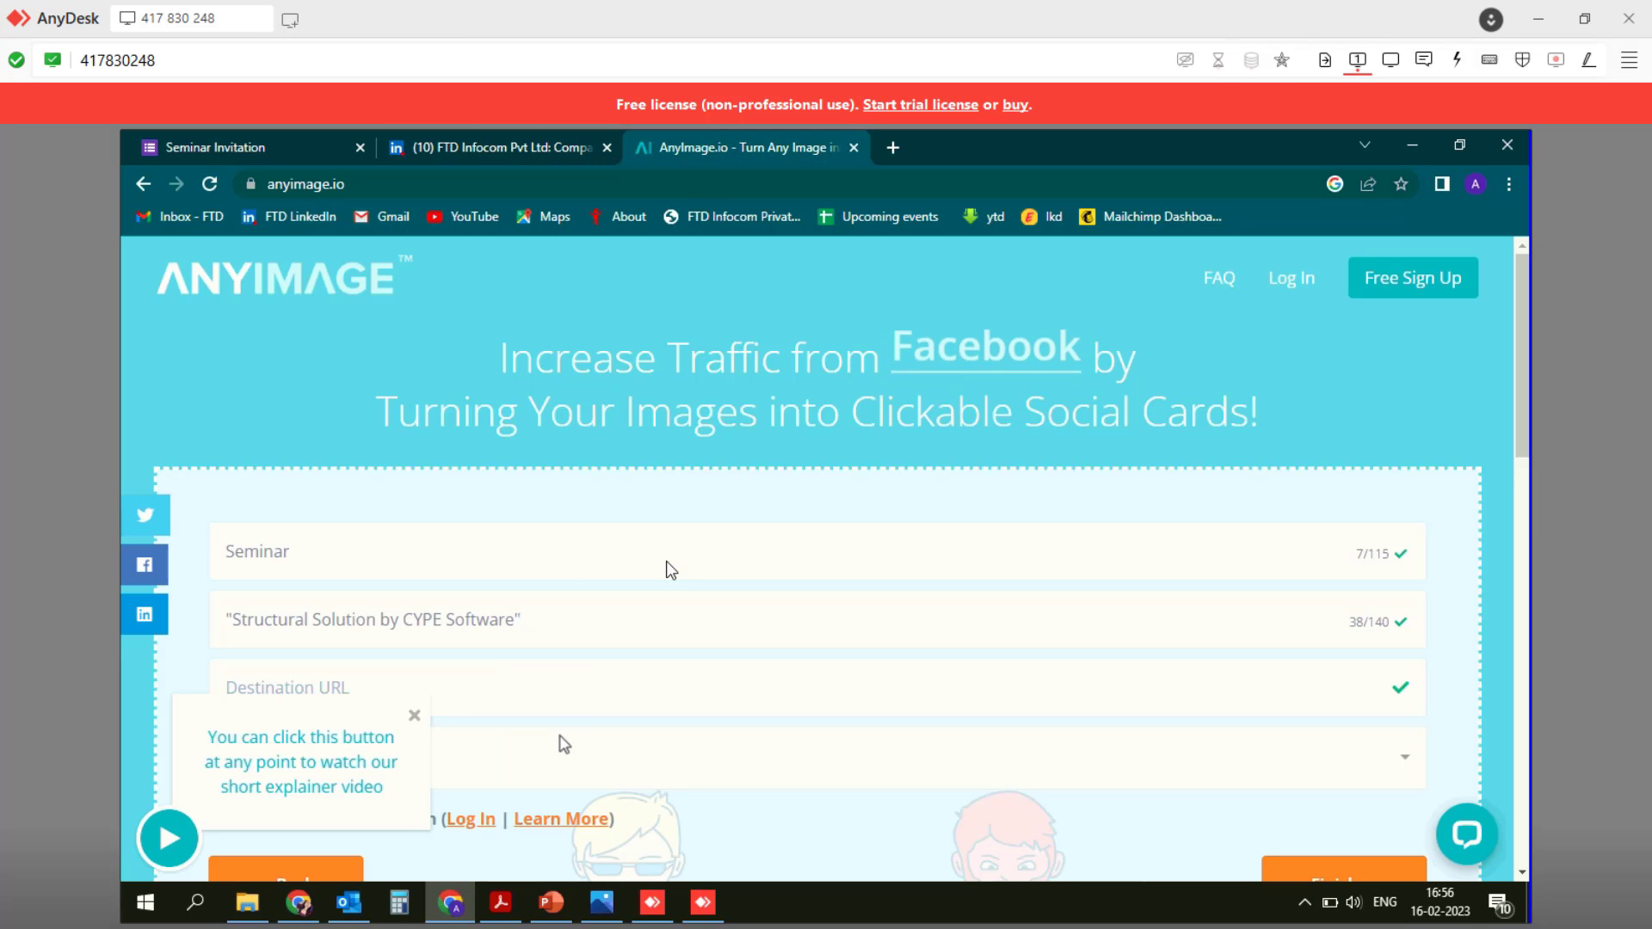
click(564, 712)
text(https://docs.google.com/forms/d/e/1FAIpQLSfe6W3cEWUs5jArAxlLB9OATsyPHmy7yLs9oejLJaOEf3B52Q/viewform)
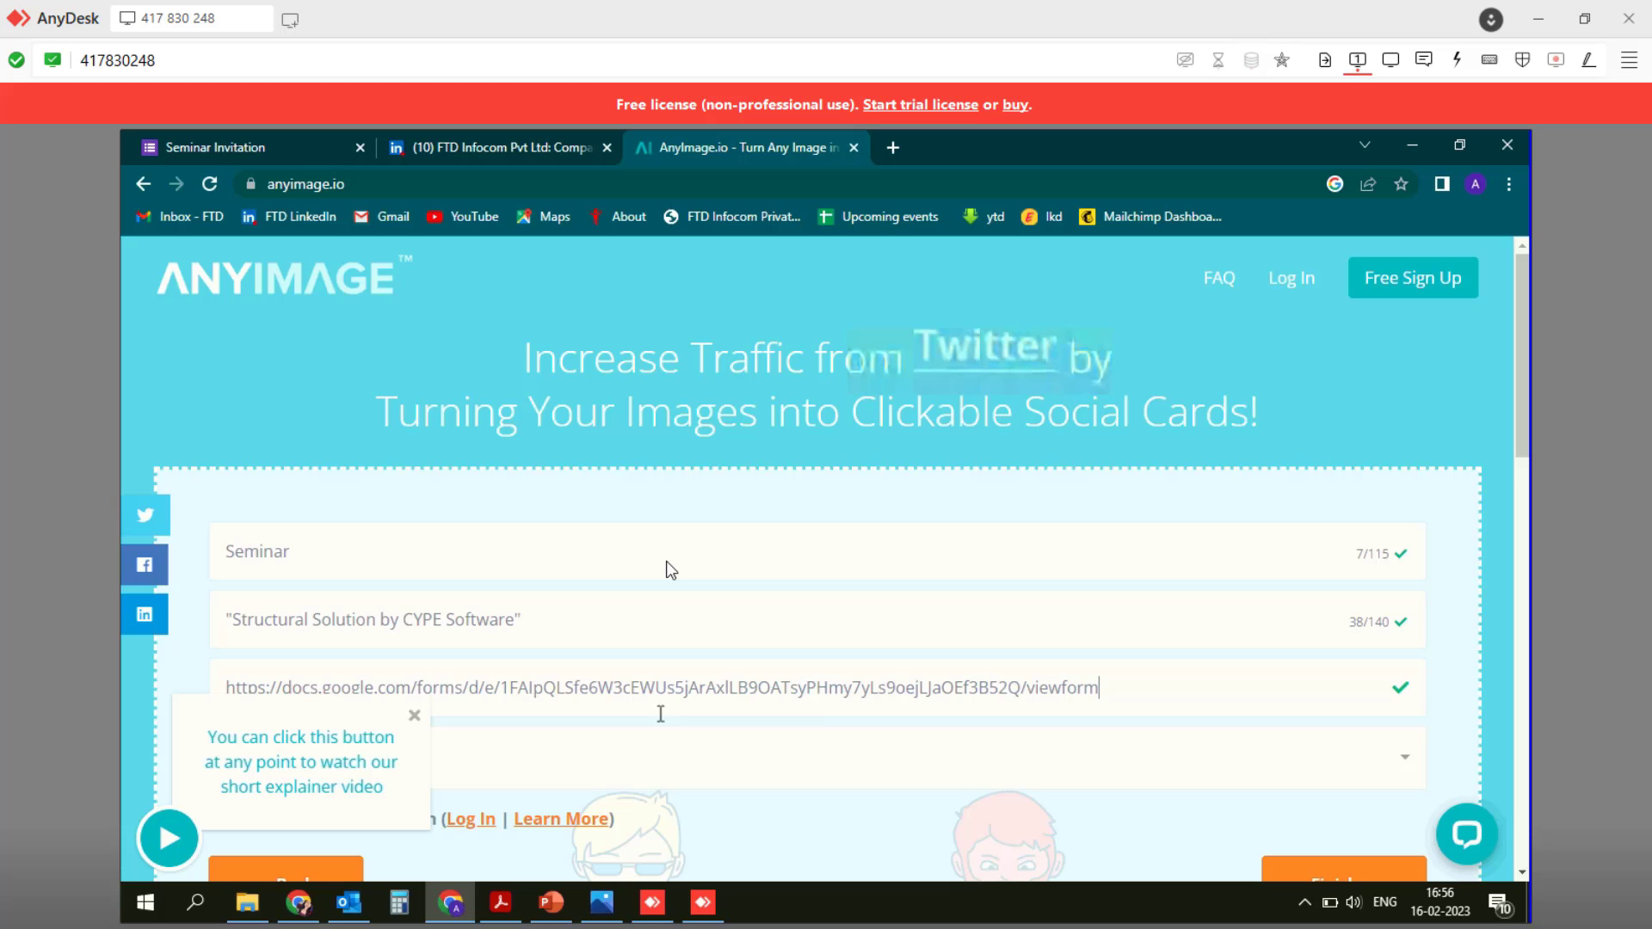
scroll(1014, 754, down, 2)
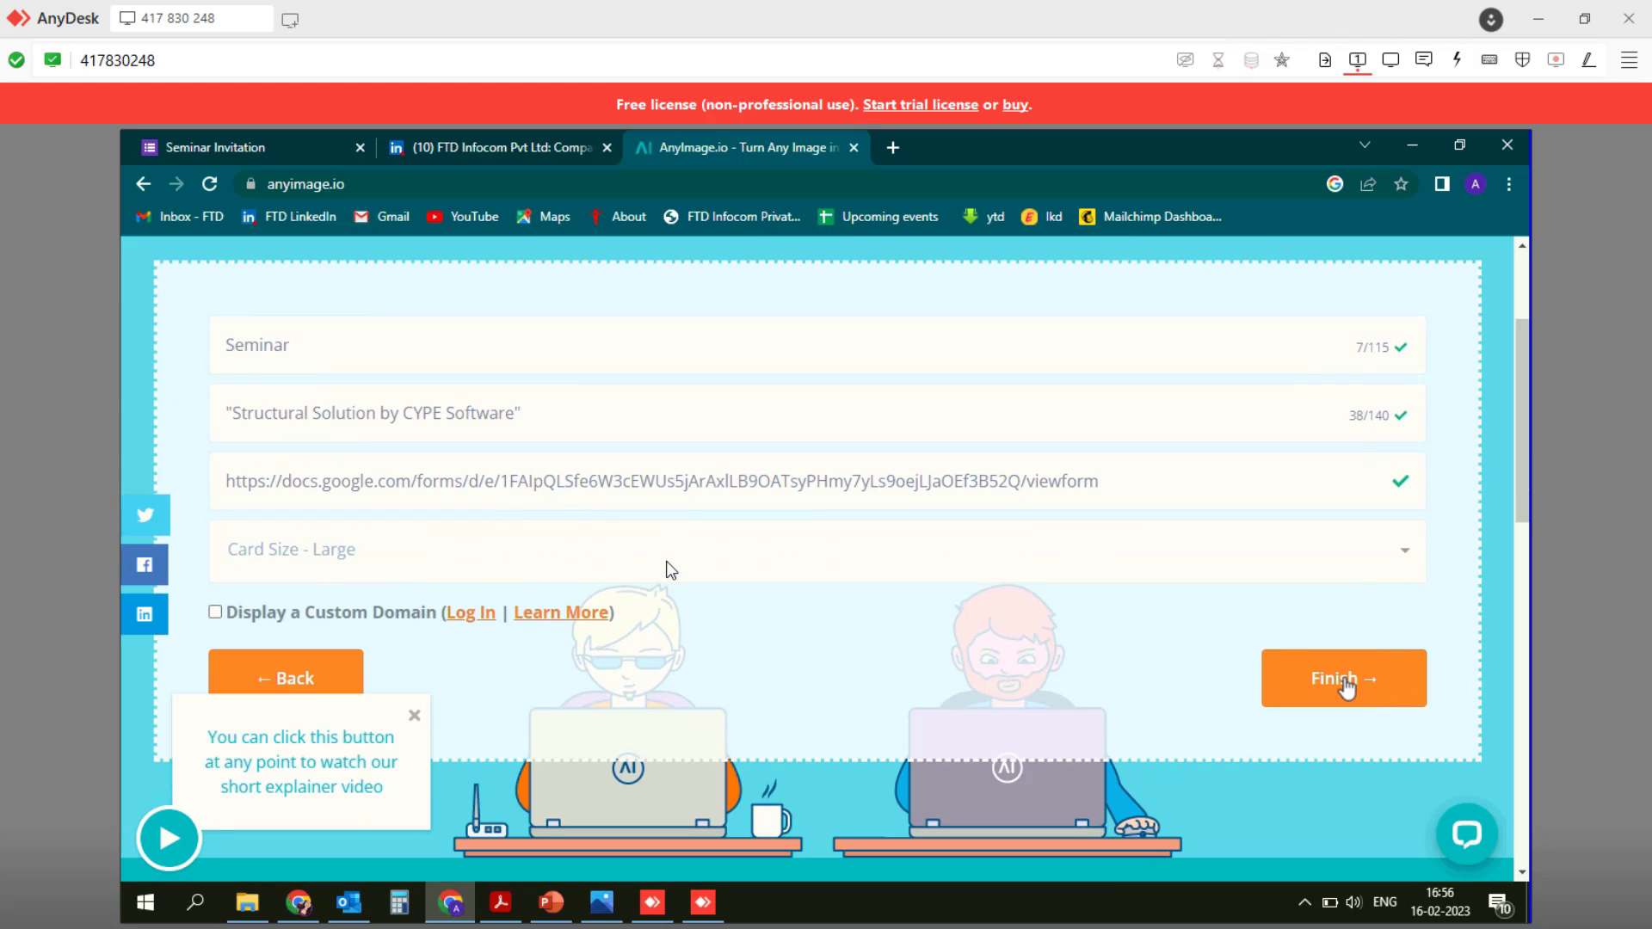
Finish the CYPE seminar social card and share it to LinkedIn
click(1343, 684)
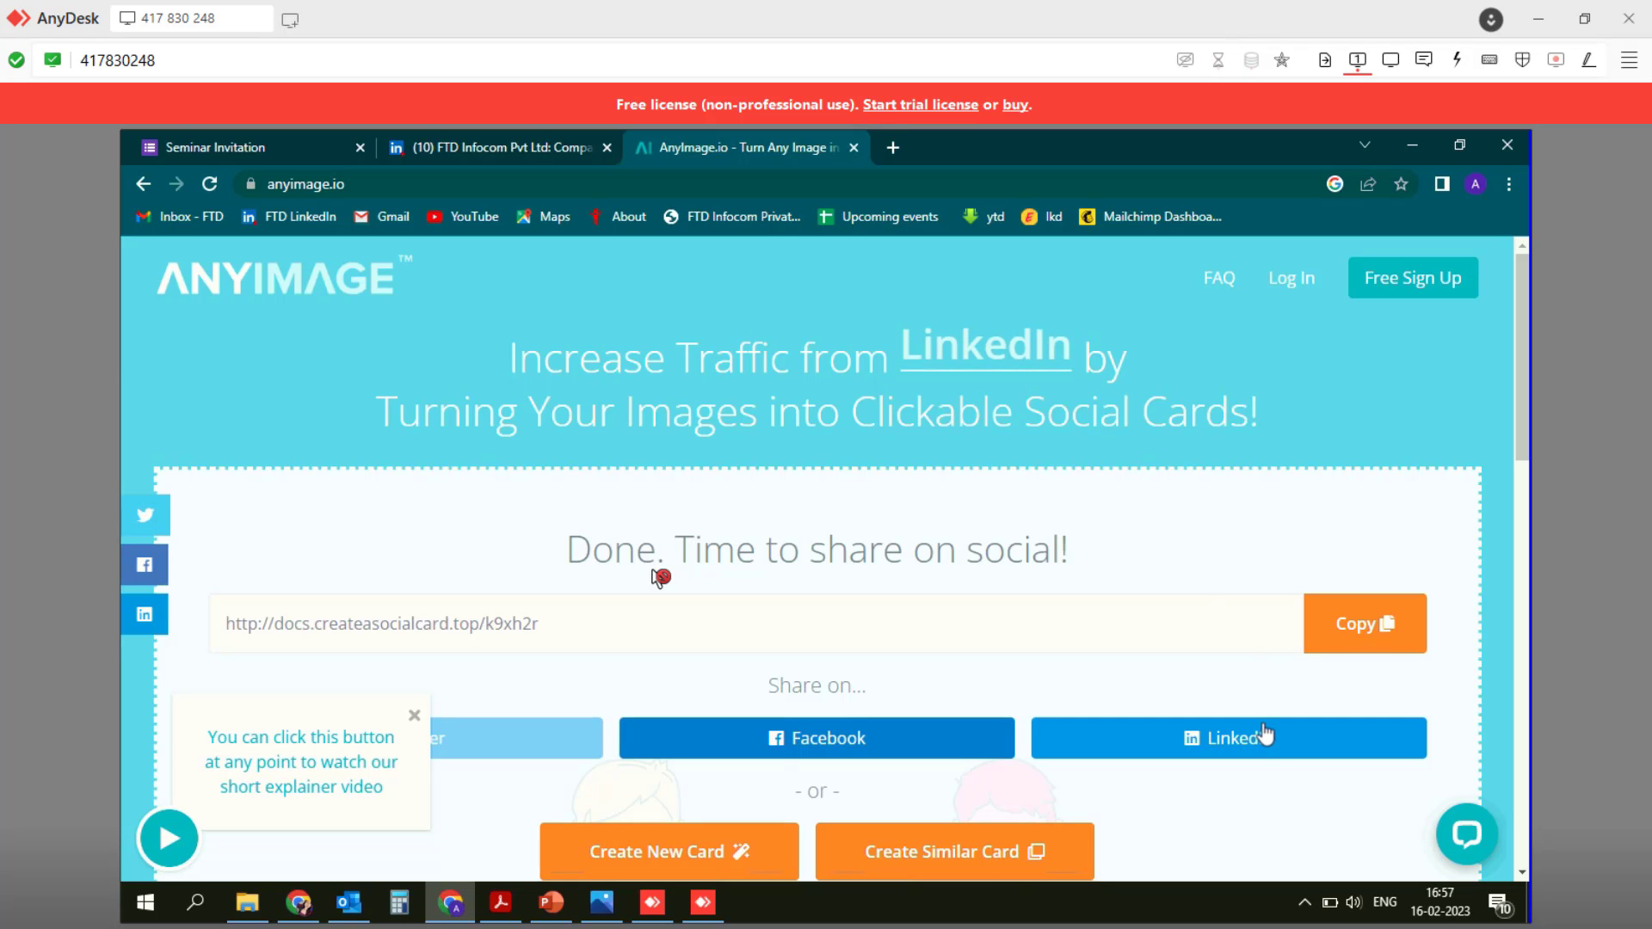
click(1122, 746)
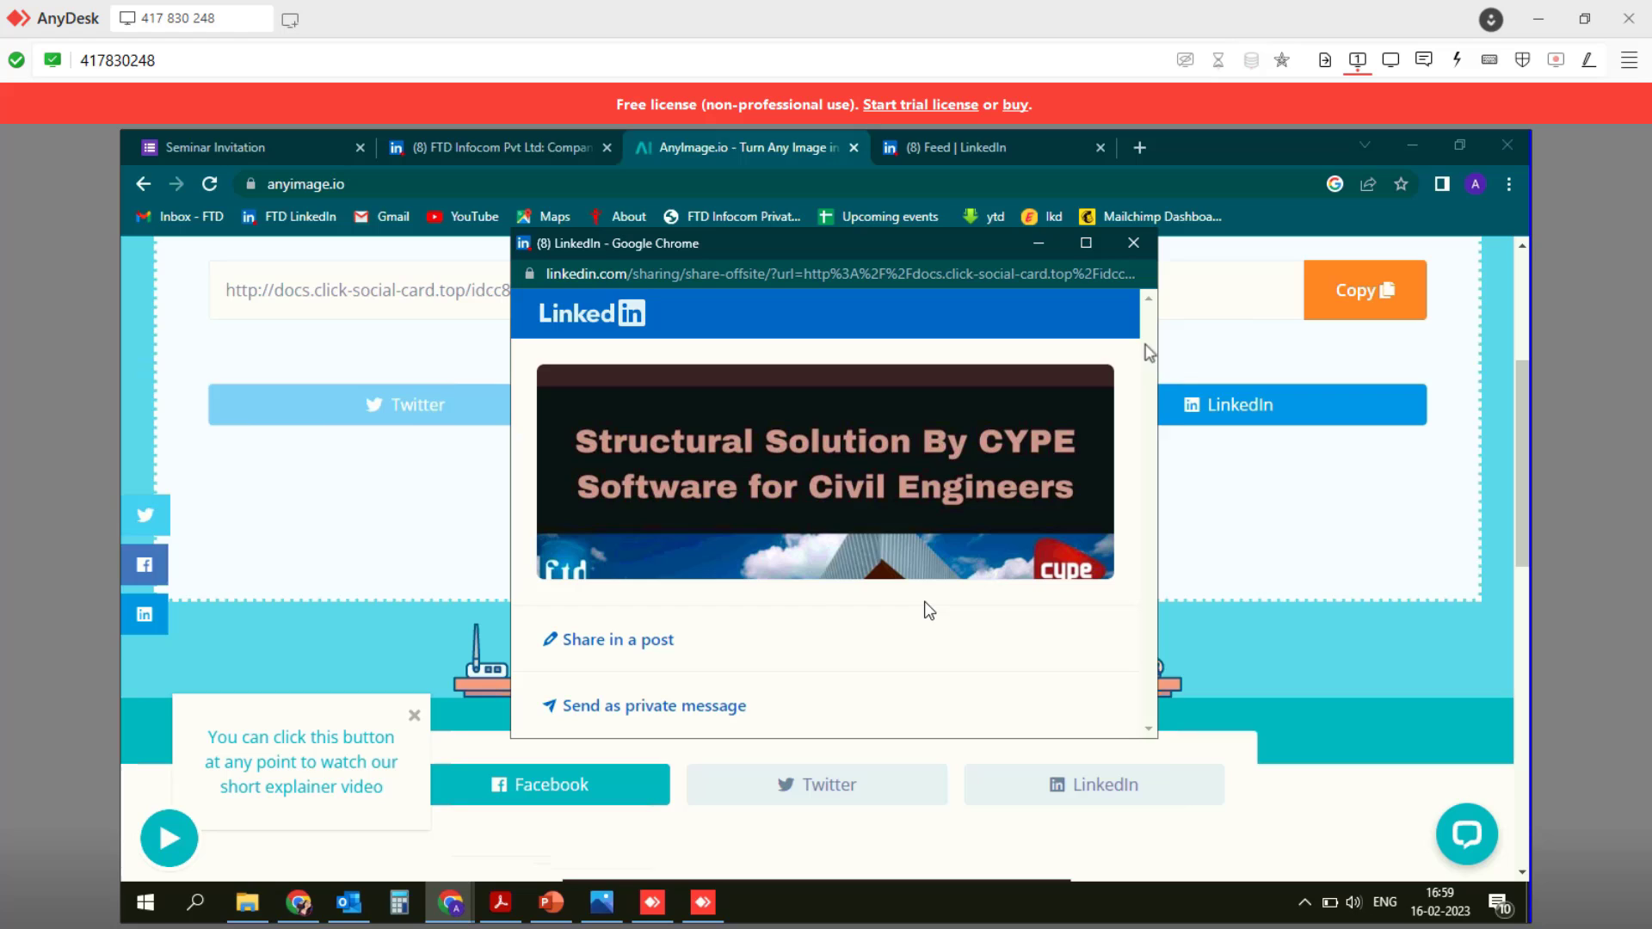
Publish the CYPE seminar card as a LinkedIn post and view the published post
click(607, 639)
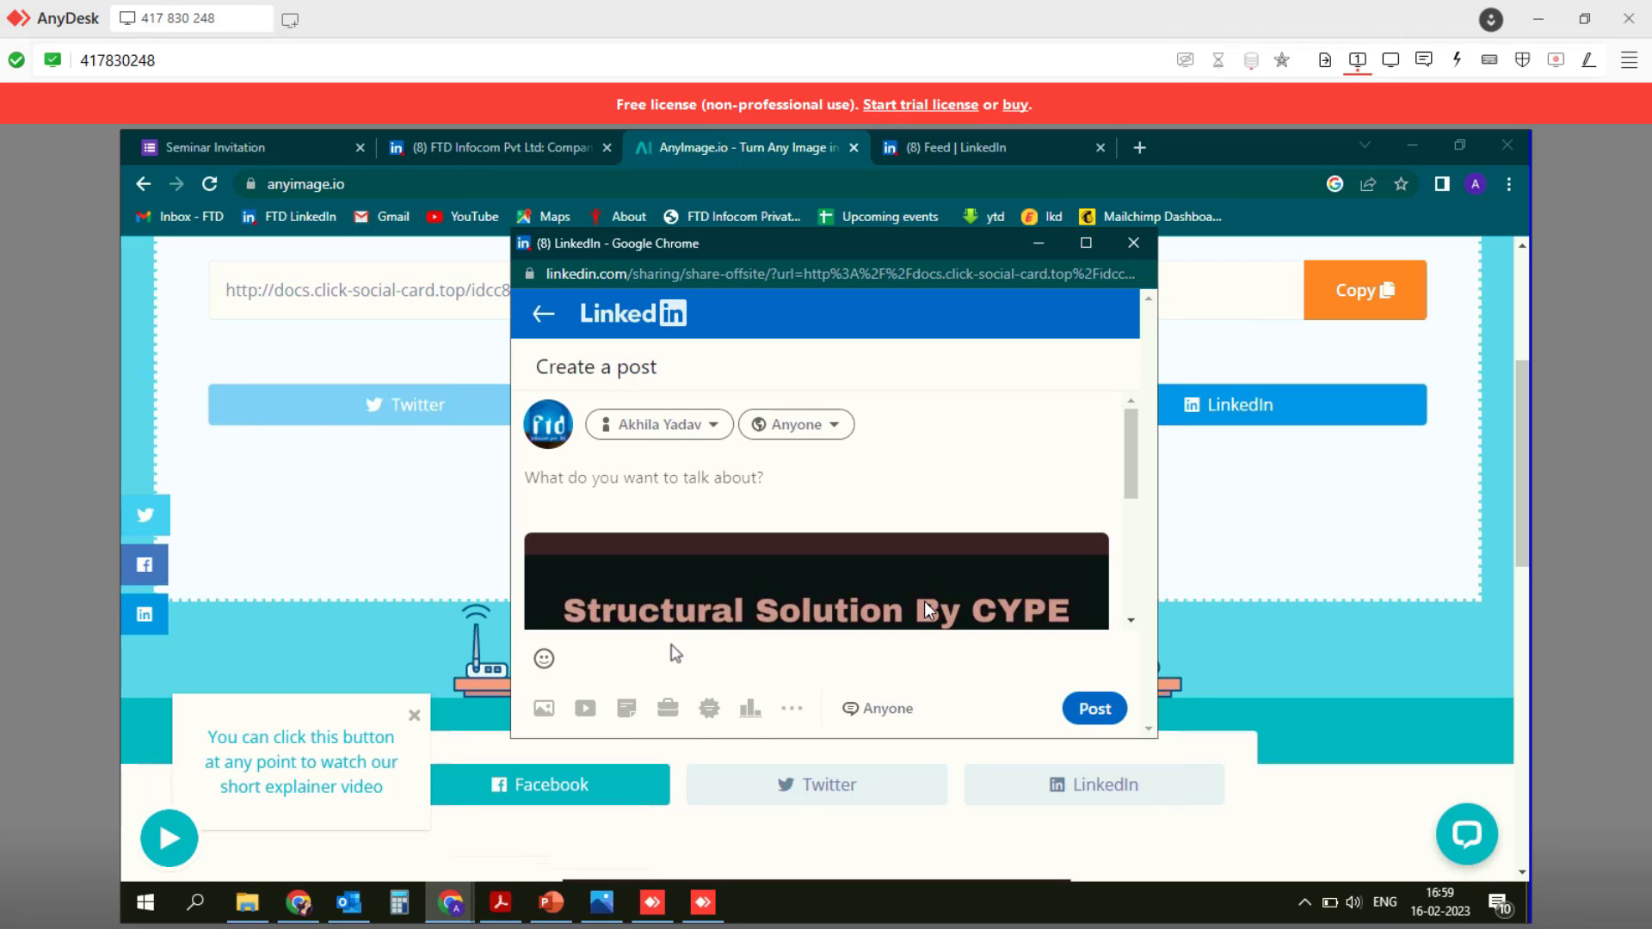
click(1085, 241)
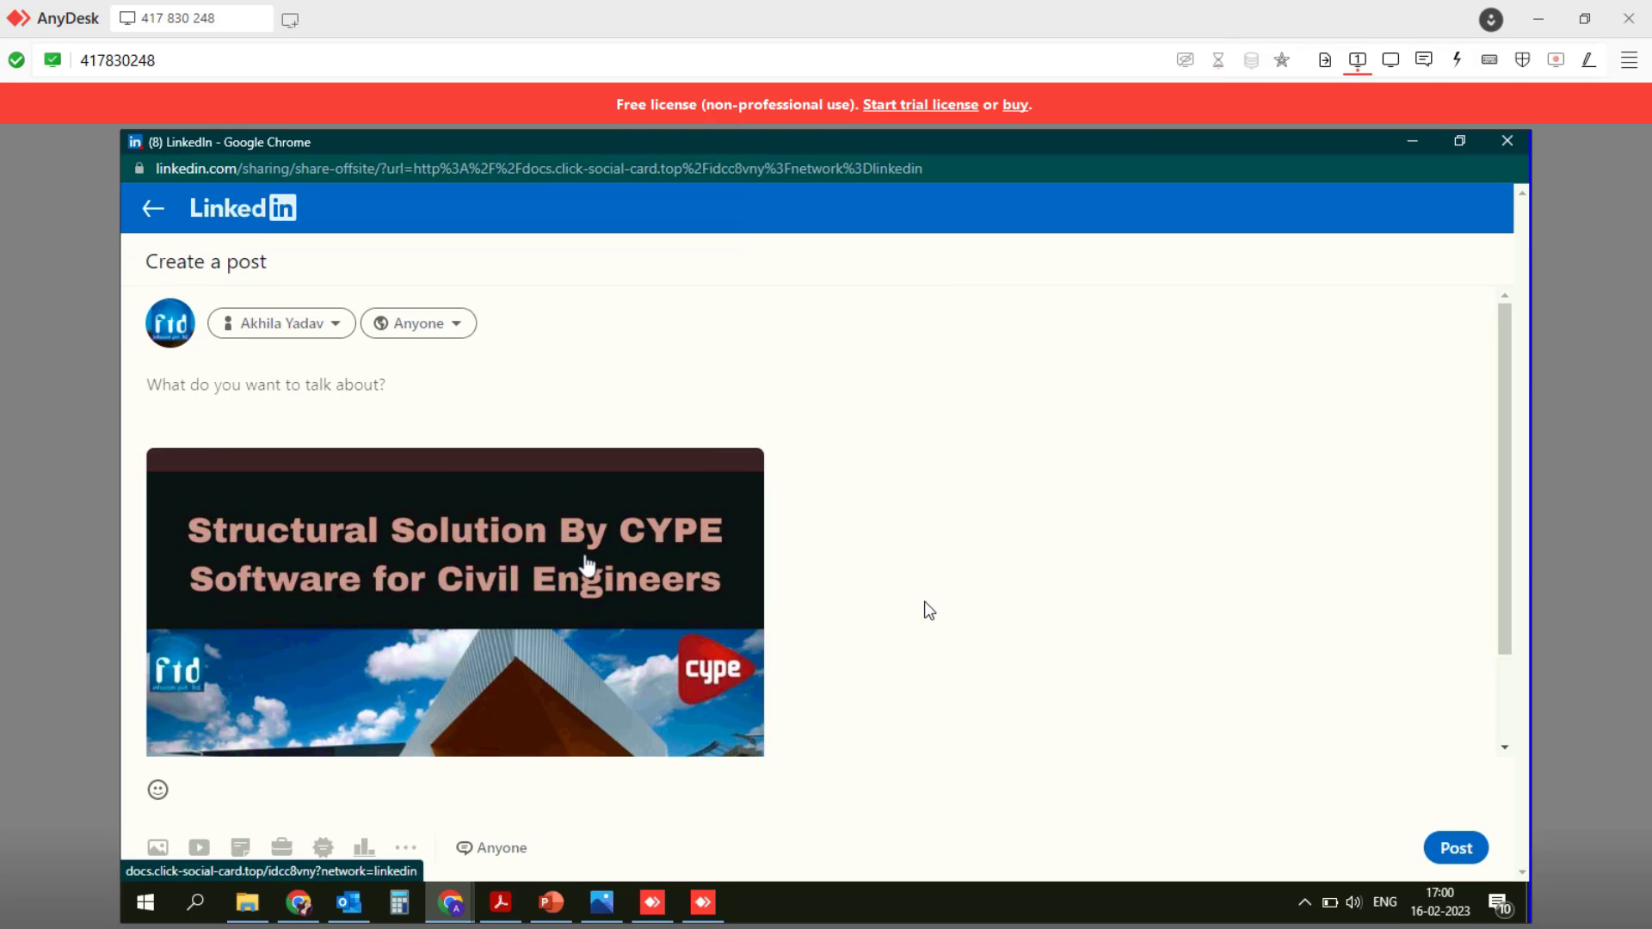
scroll(586, 579, down, 2)
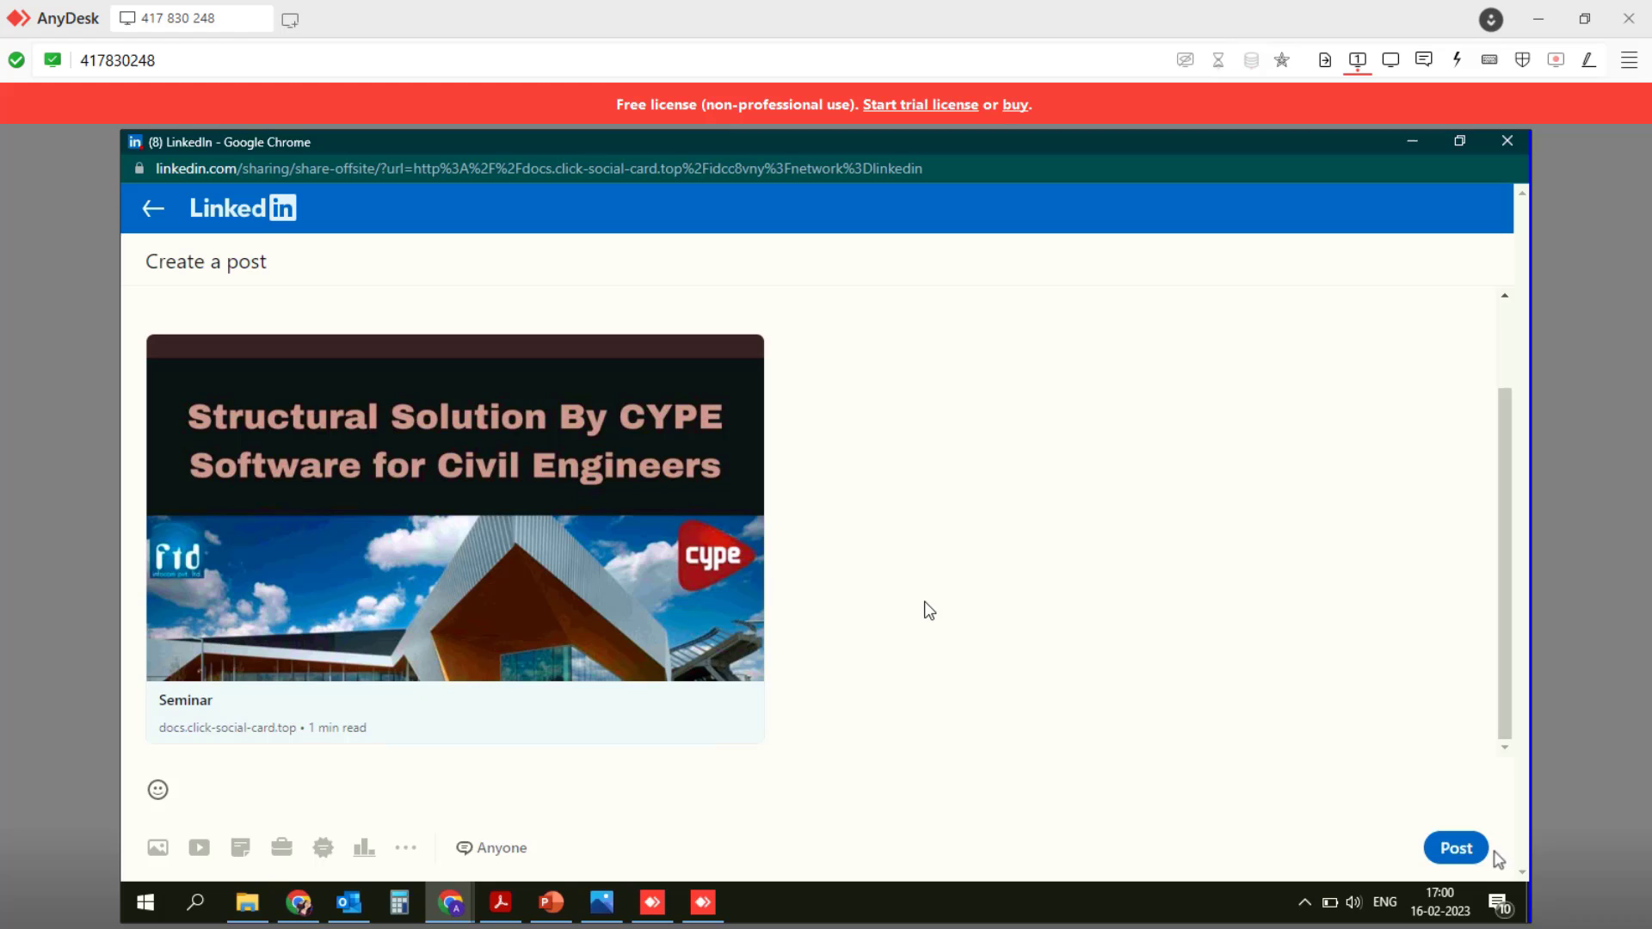
click(1455, 848)
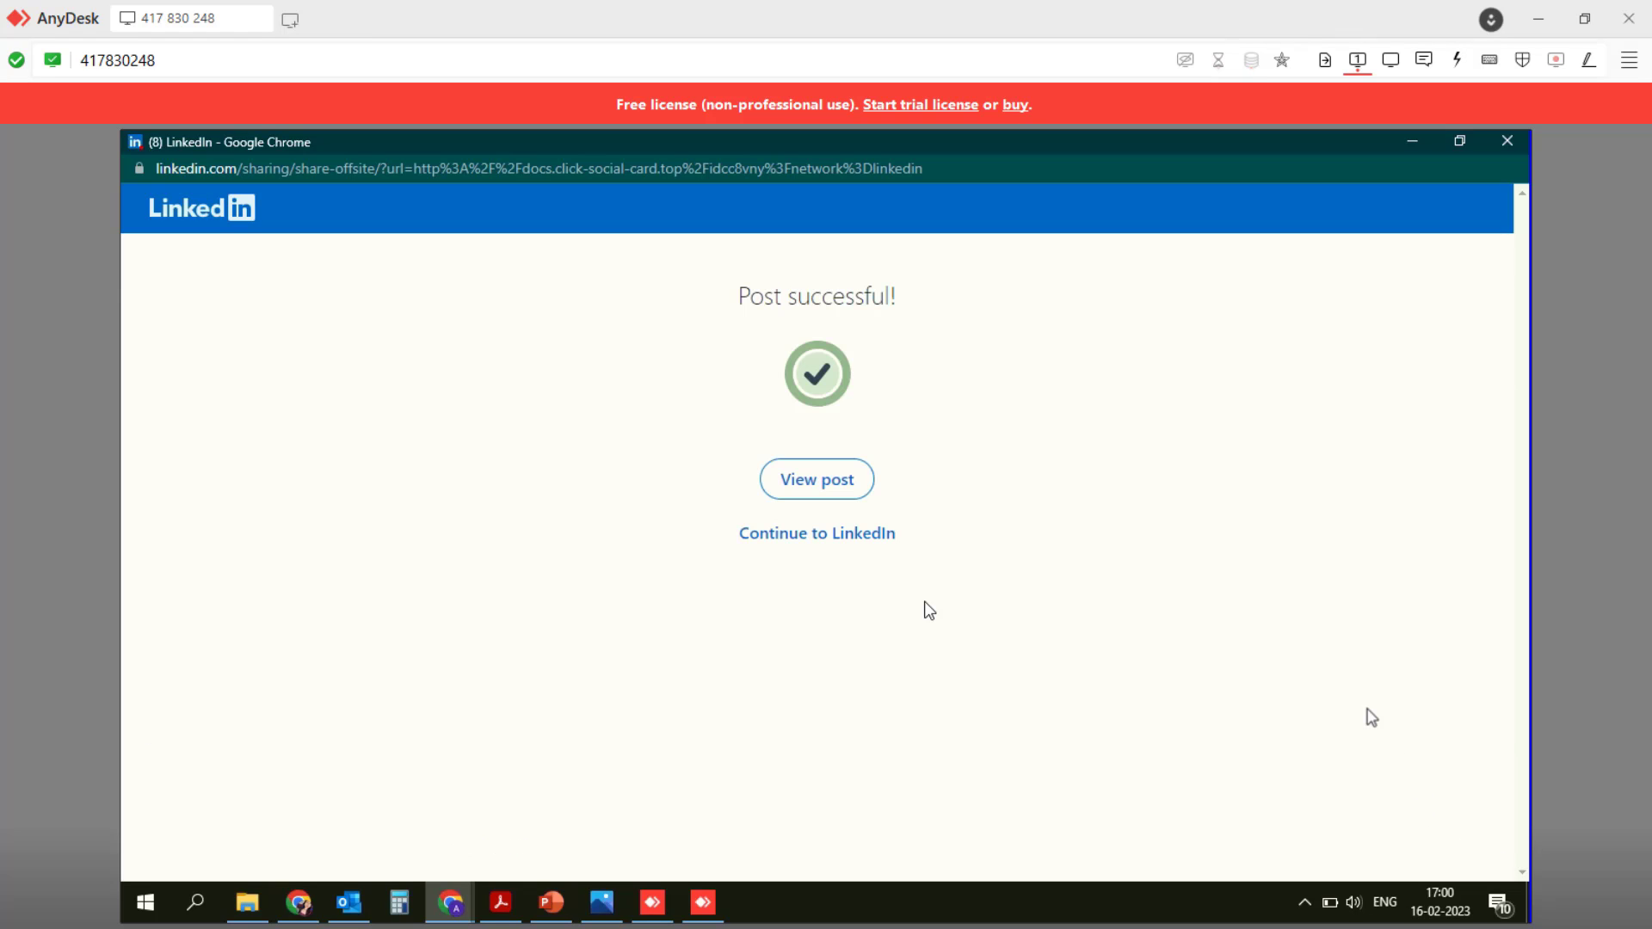
click(852, 488)
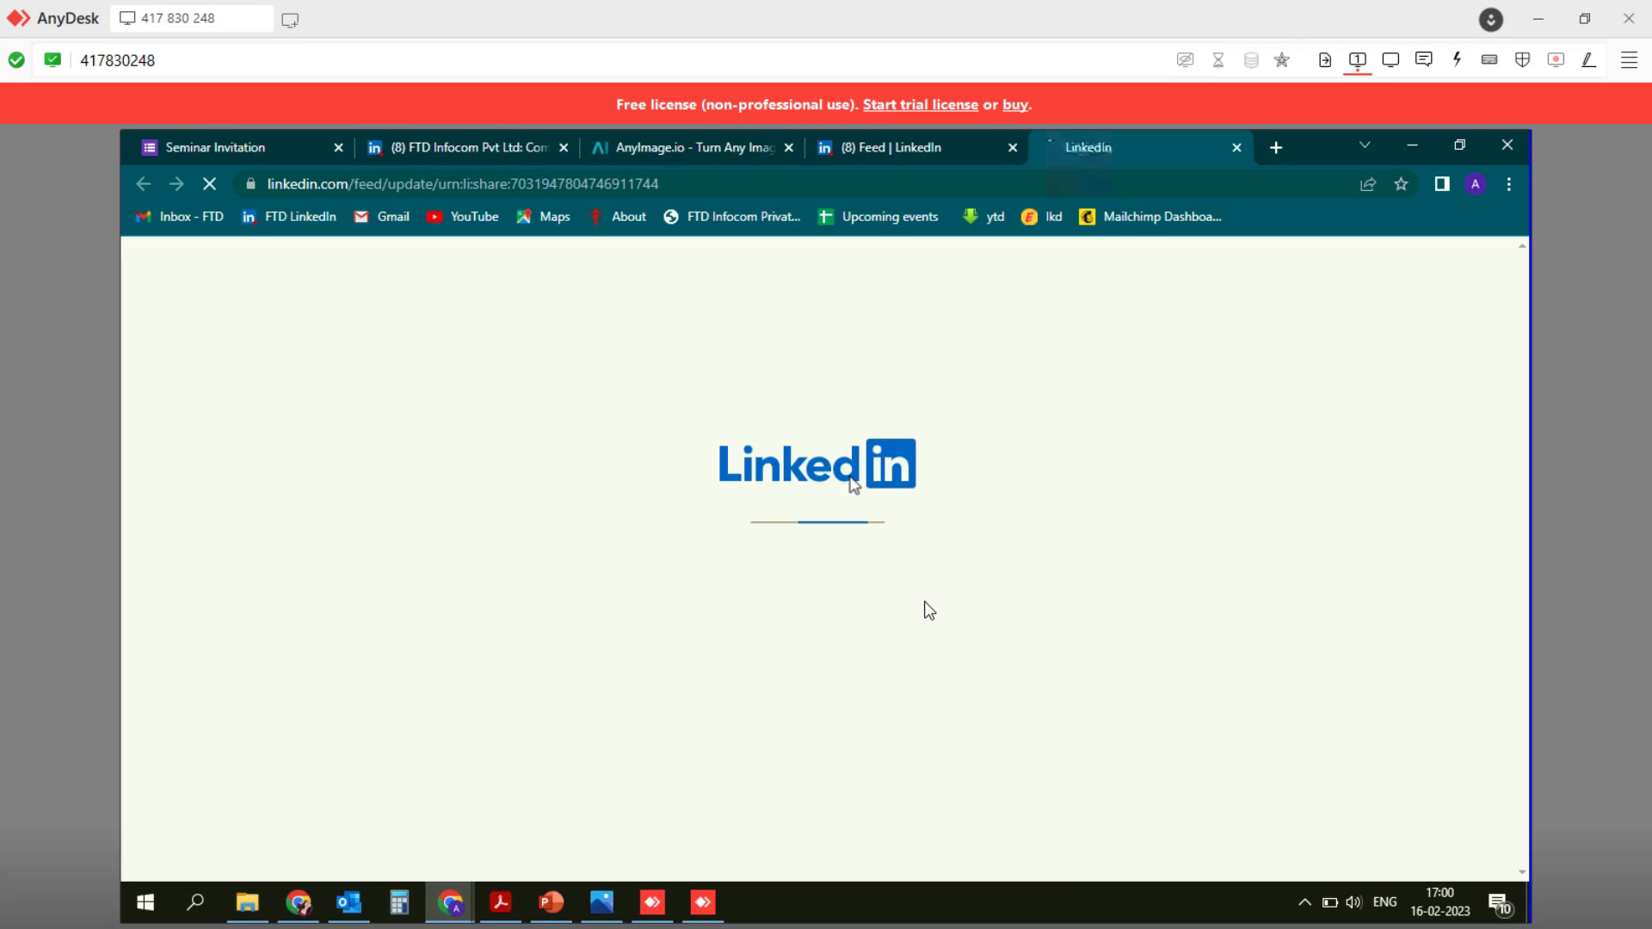